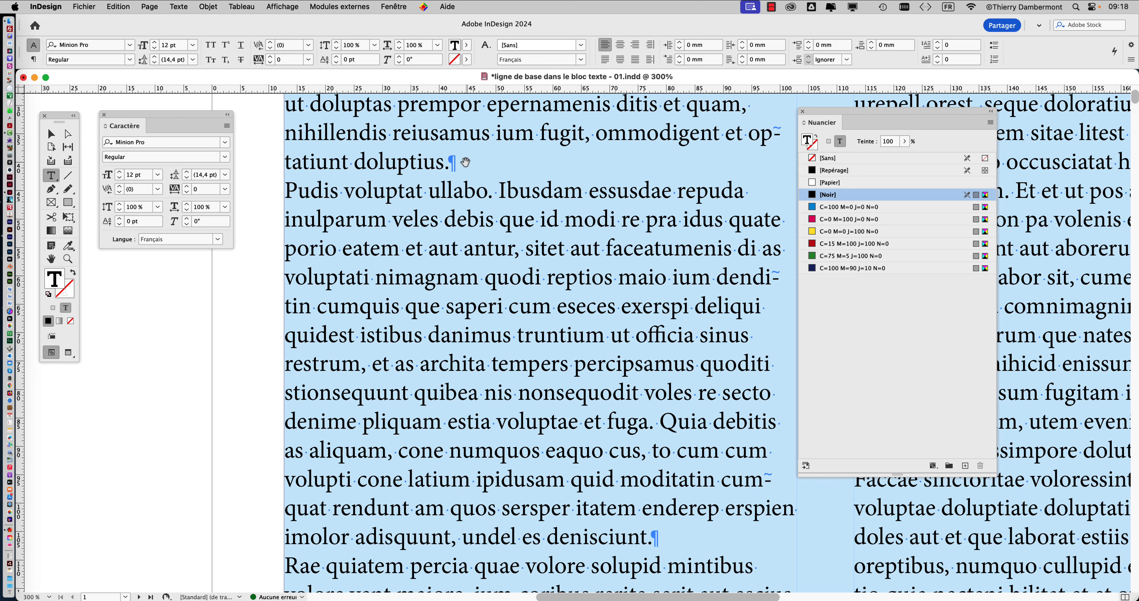
- Examine the first column's body text at several magnifications, highlighting part of the word "fugit"
scroll(463, 162, up, 3)
scroll(463, 162, down, 1)
scroll(463, 165, down, 3)
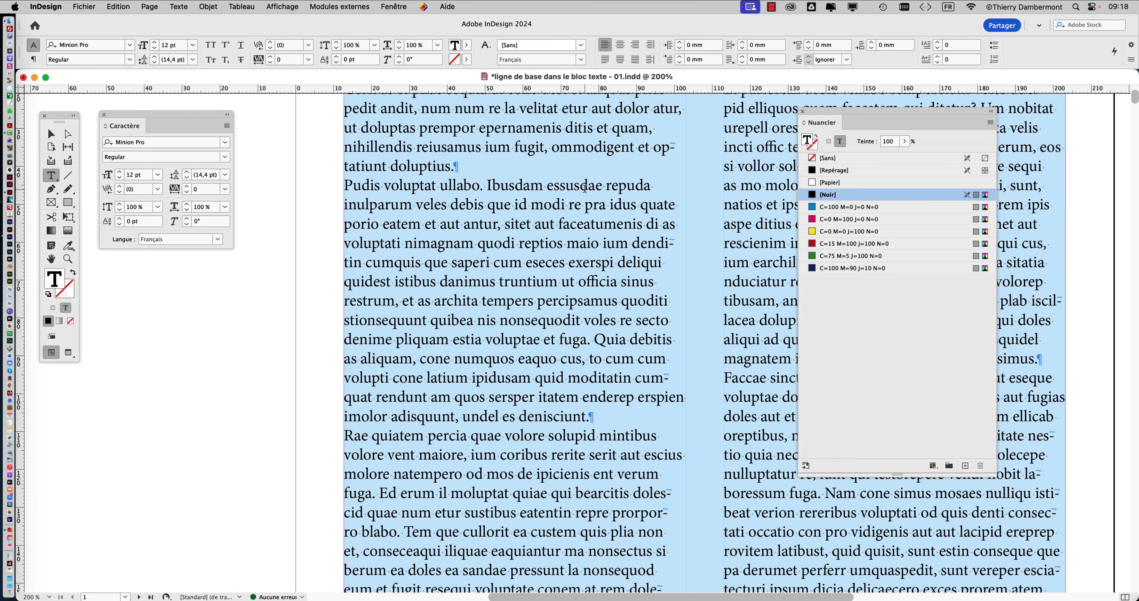
drag(588, 186, 500, 186)
drag(535, 148, 514, 148)
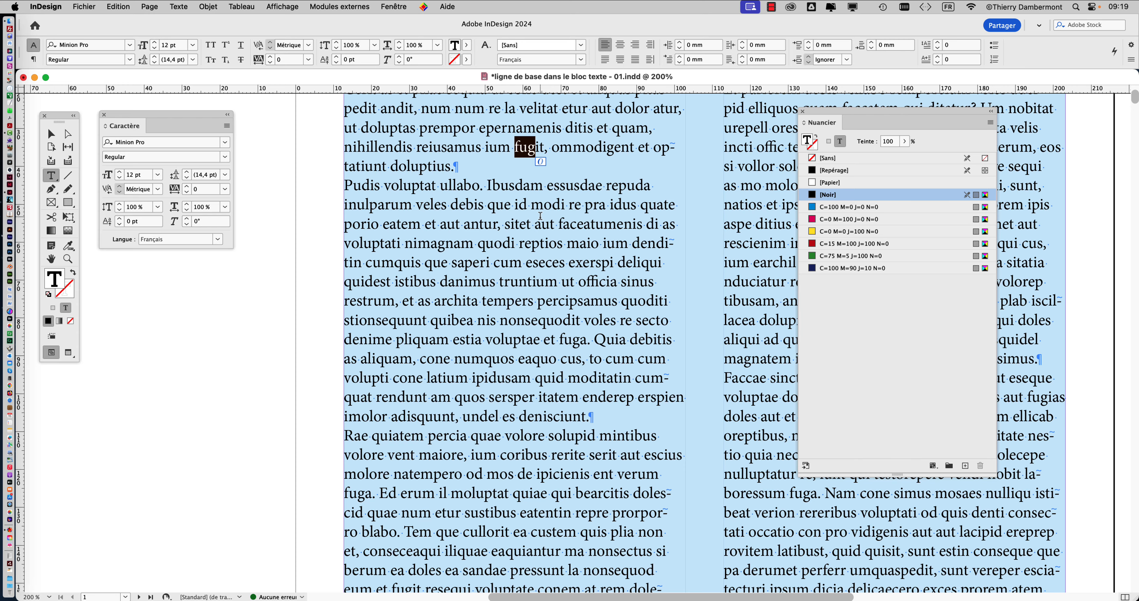
scroll(592, 297, up, 5)
scroll(592, 297, left, 3)
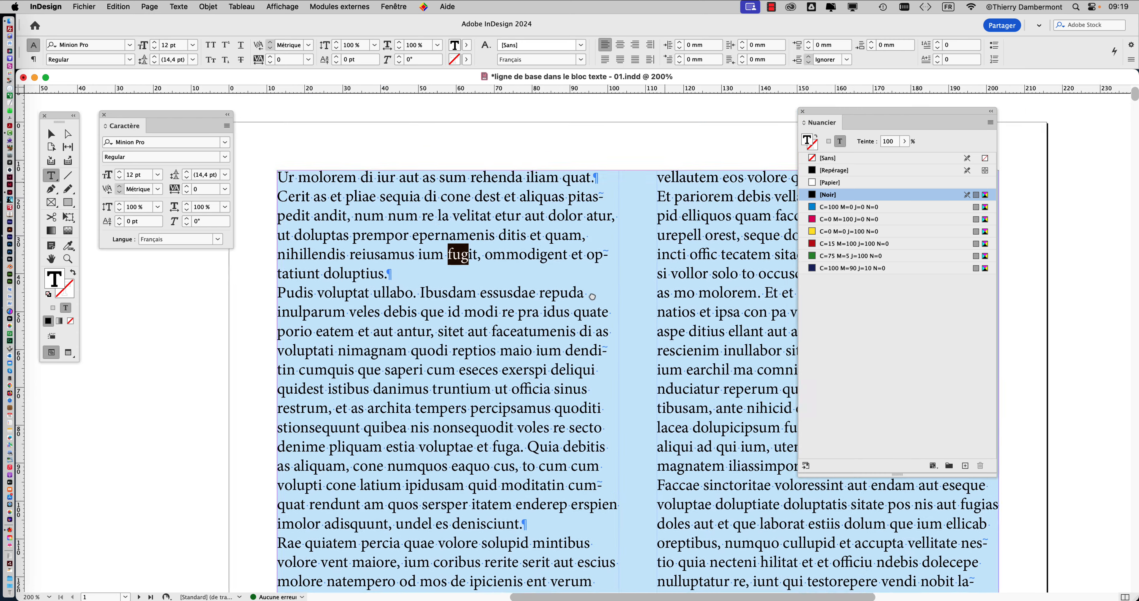
drag(592, 296, 557, 384)
drag(631, 279, 581, 295)
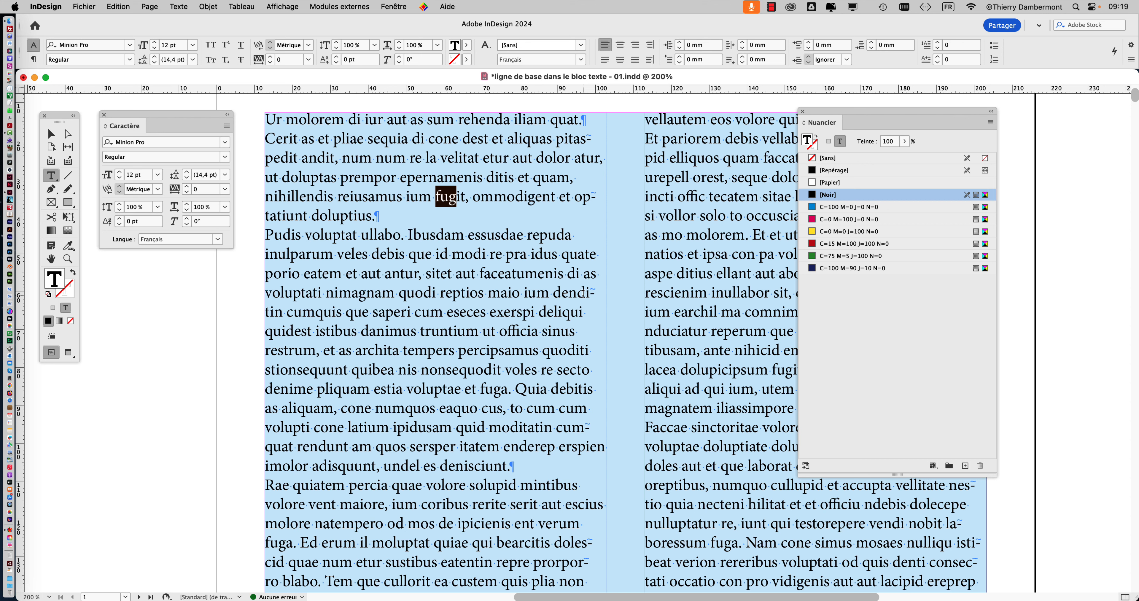
drag(483, 191, 522, 206)
scroll(522, 207, down, 4)
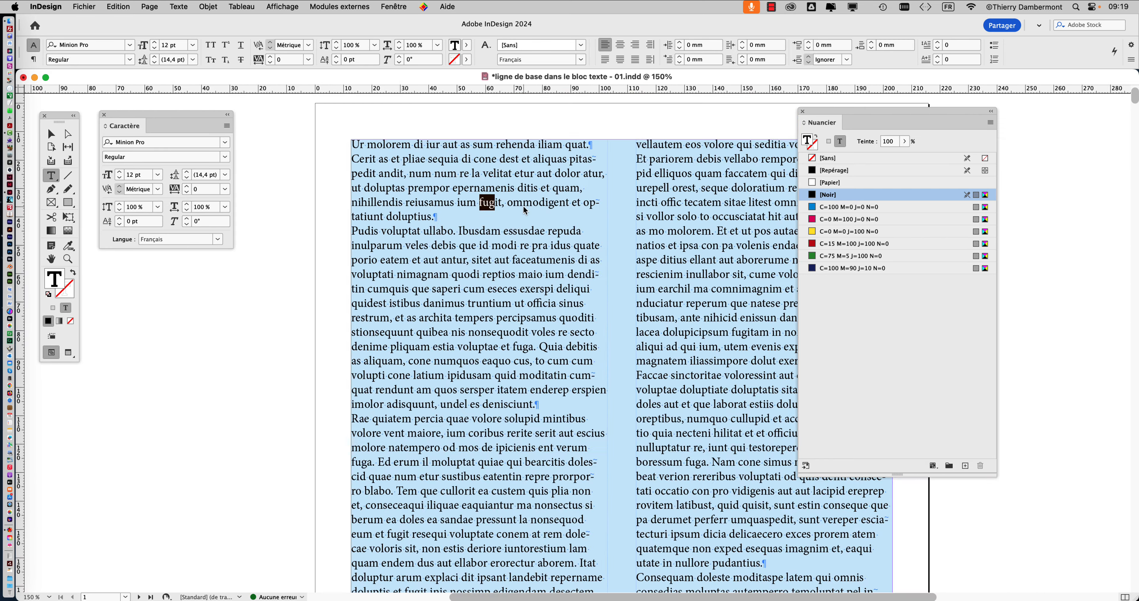
scroll(518, 209, up, 1)
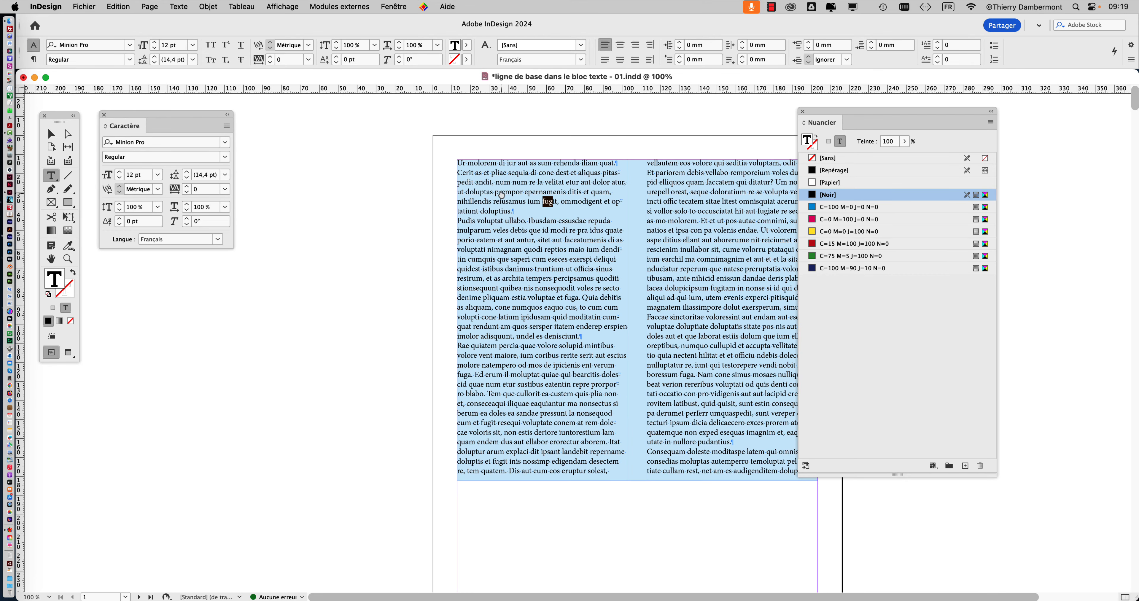
drag(502, 196, 405, 200)
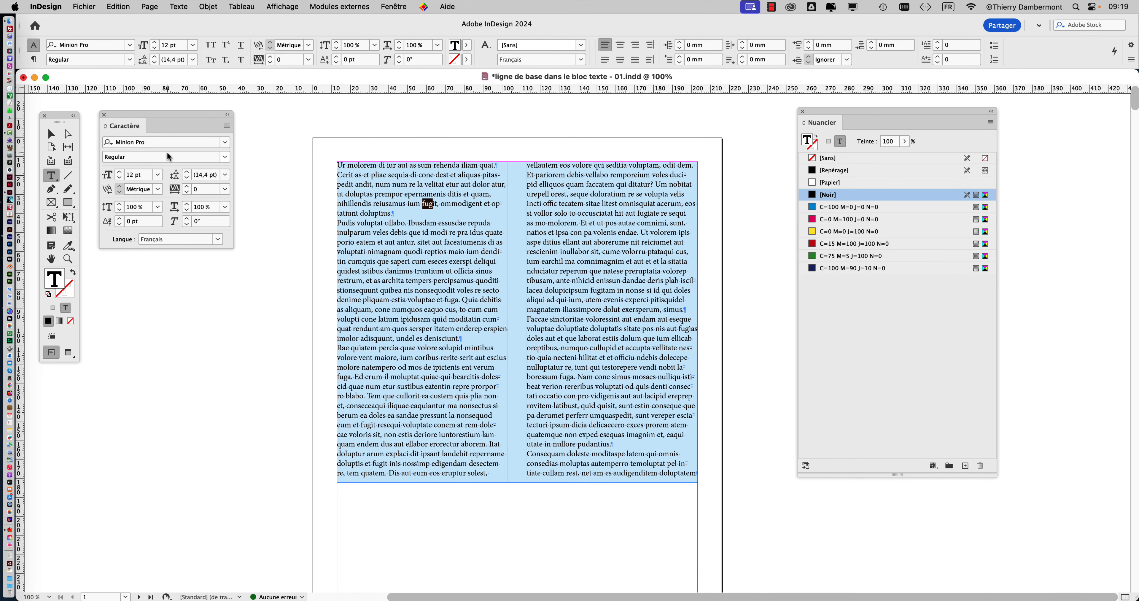
- Select the two-column text frame and inspect its layout on the whole page and up close at 200%
click(56, 136)
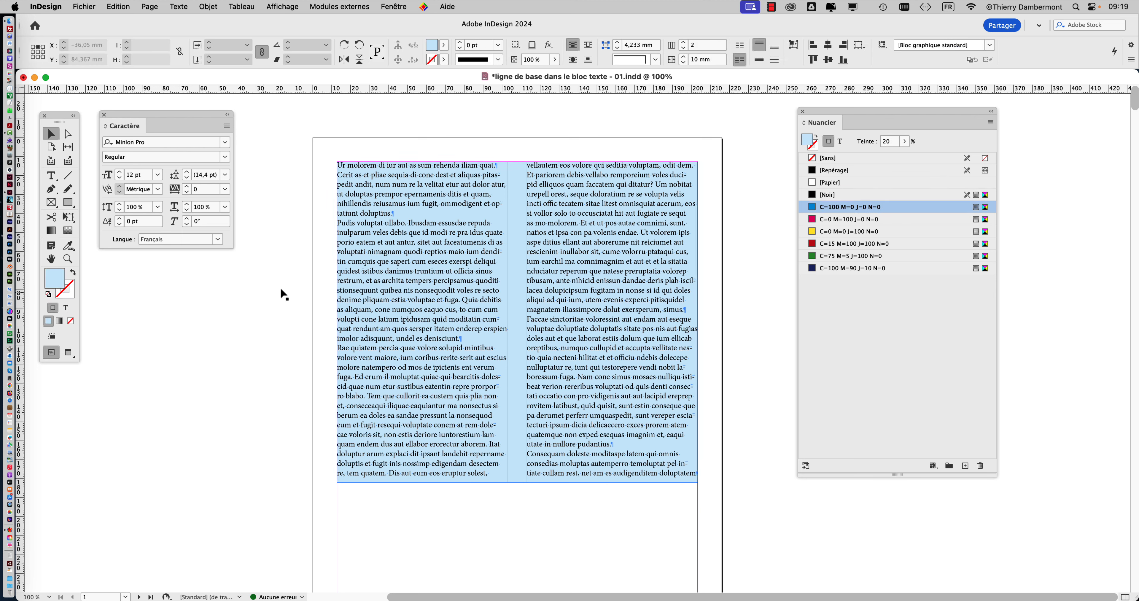
click(381, 222)
scroll(383, 220, down, 1)
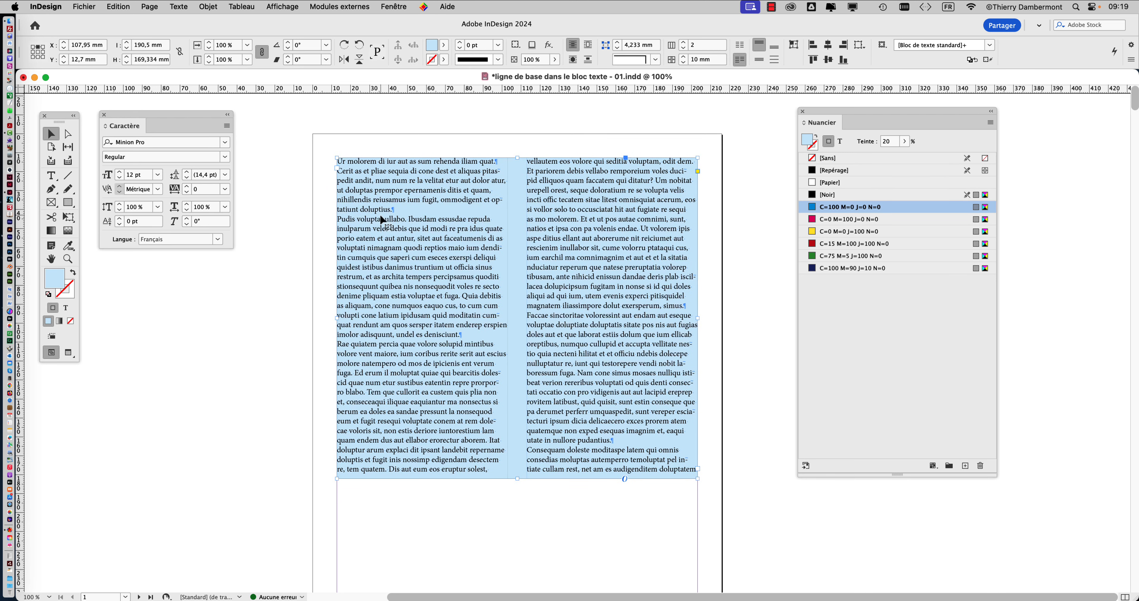
scroll(380, 215, down, 2)
scroll(381, 215, down, 2)
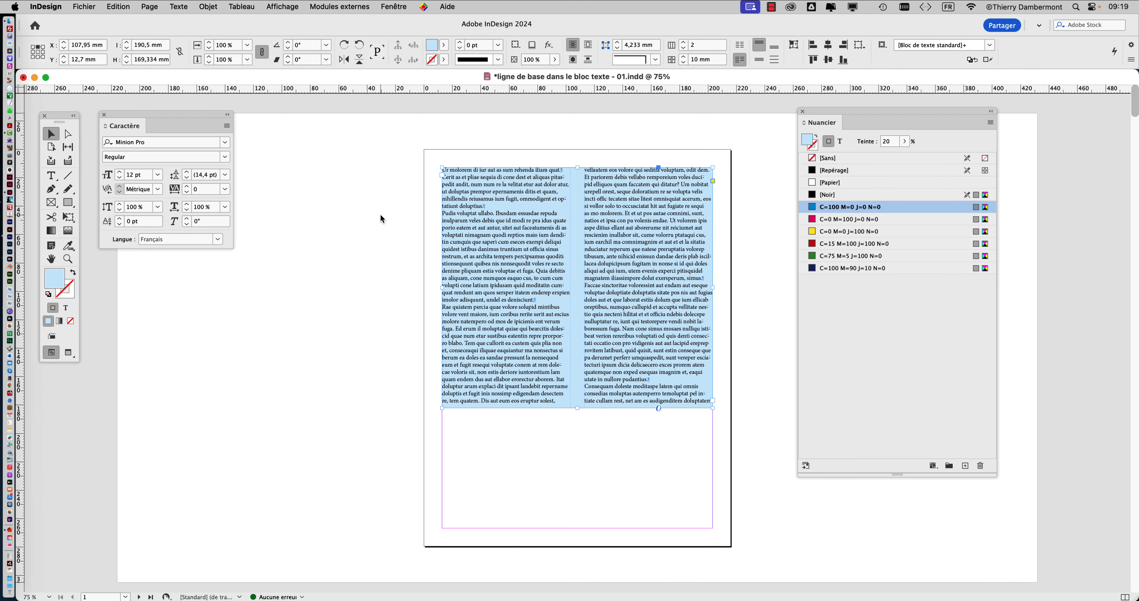
scroll(381, 215, up, 2)
scroll(380, 215, up, 1)
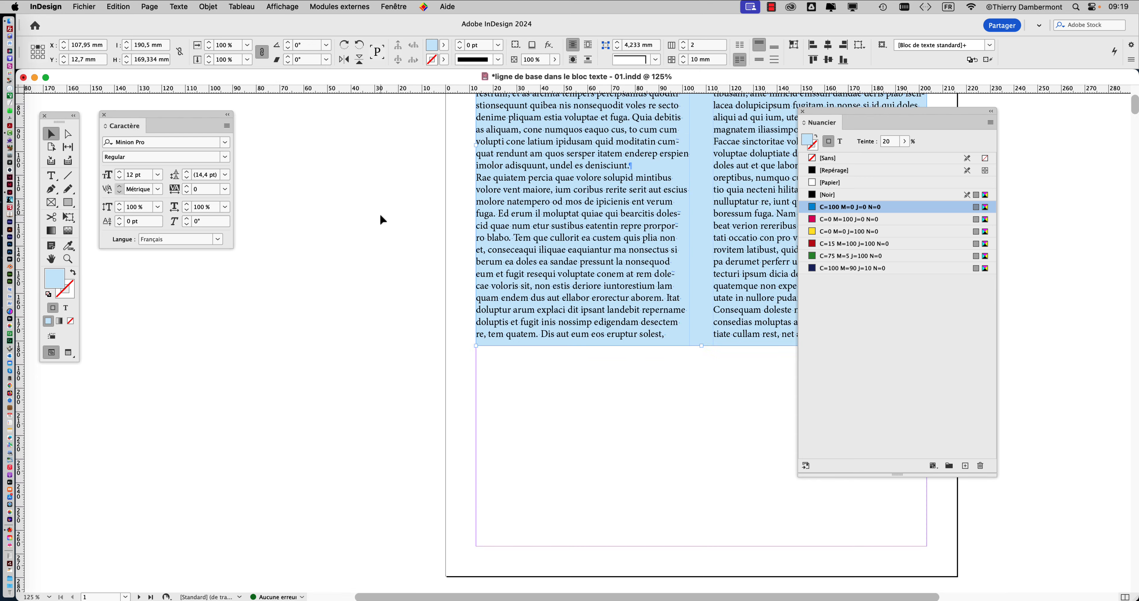
click(52, 260)
drag(566, 153, 367, 410)
scroll(380, 256, up, 2)
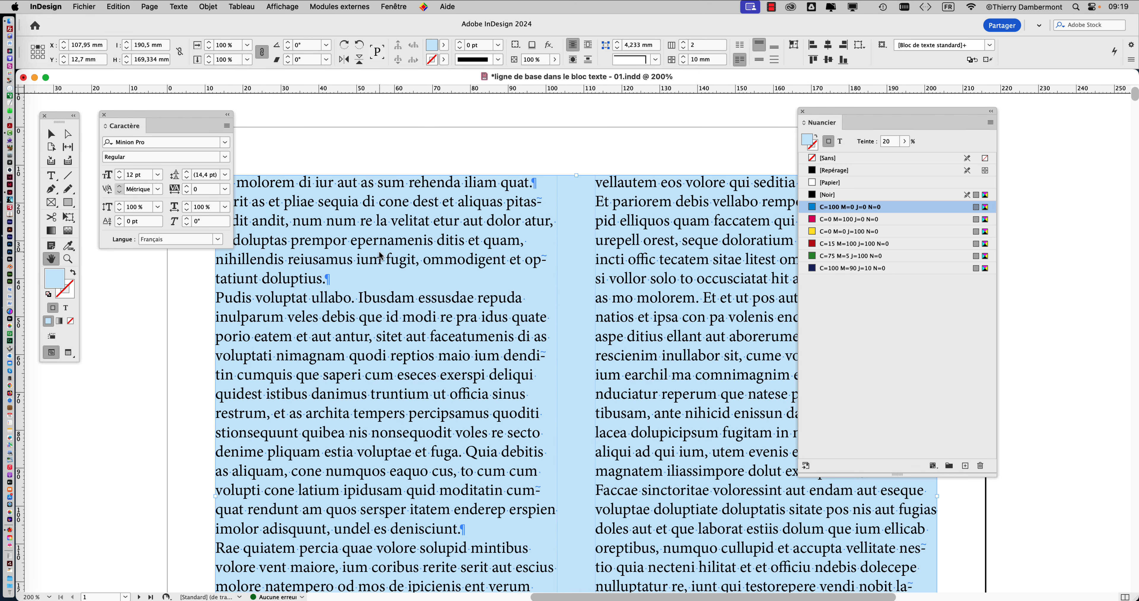
- Highlight passages in the first column's opening paragraphs with the Type tool, ending with one in the second paragraph, and leave text editing
click(52, 175)
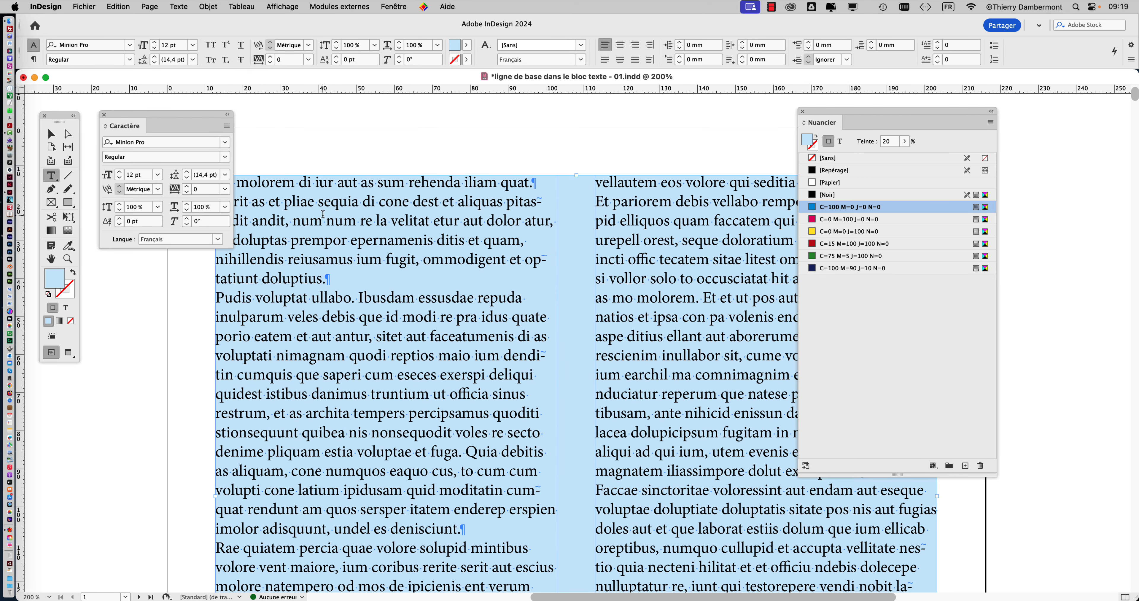
drag(322, 204, 419, 260)
drag(375, 292, 423, 317)
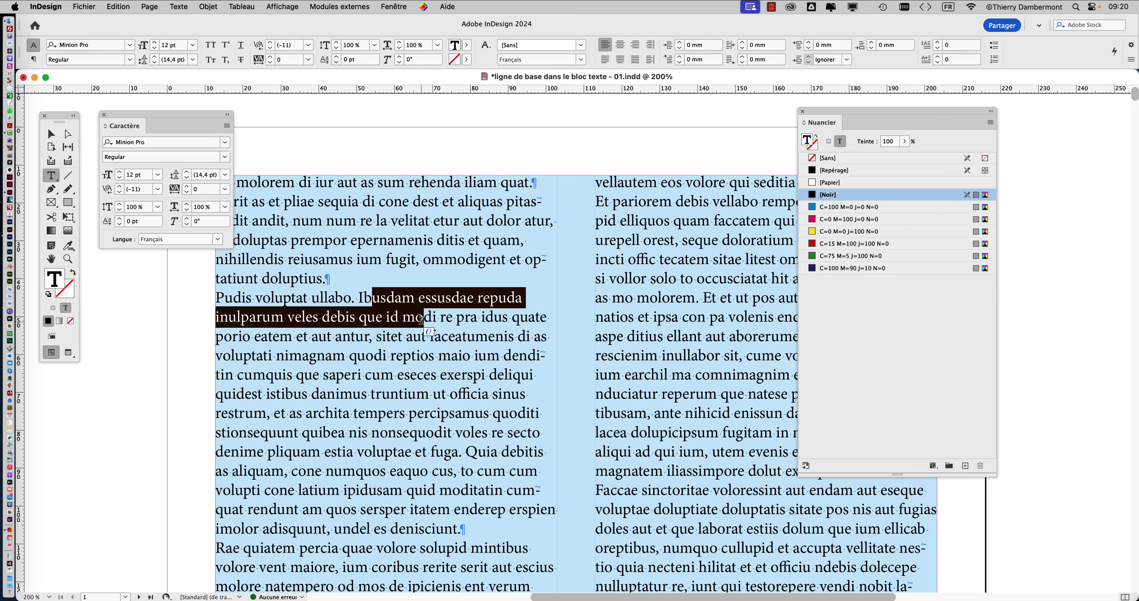
key(Escape)
- View the Mac's system information and close it again
click(14, 6)
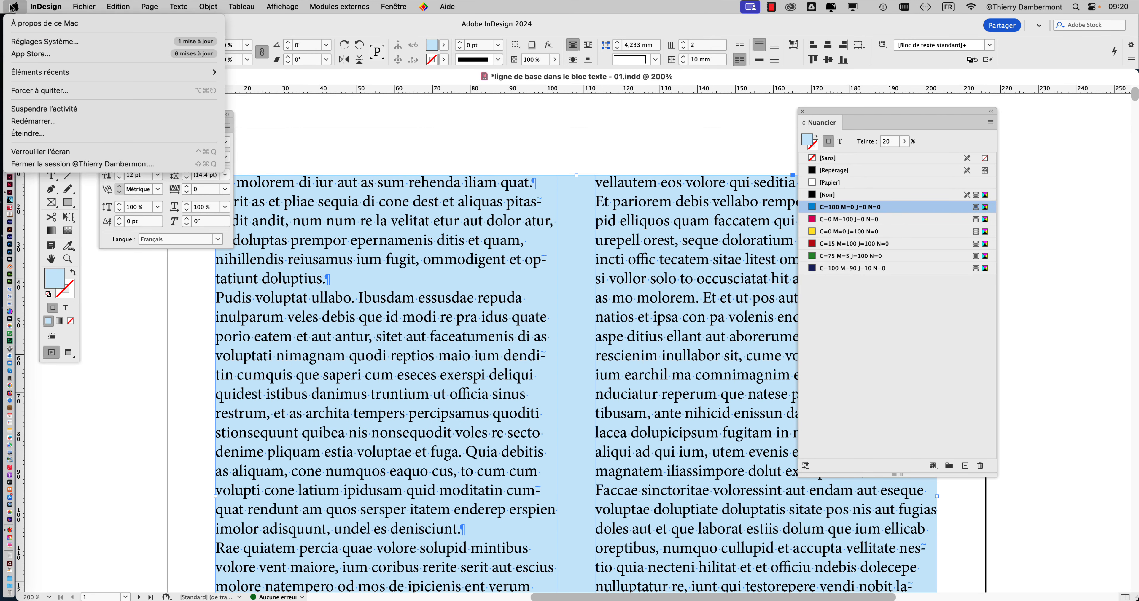
click(24, 23)
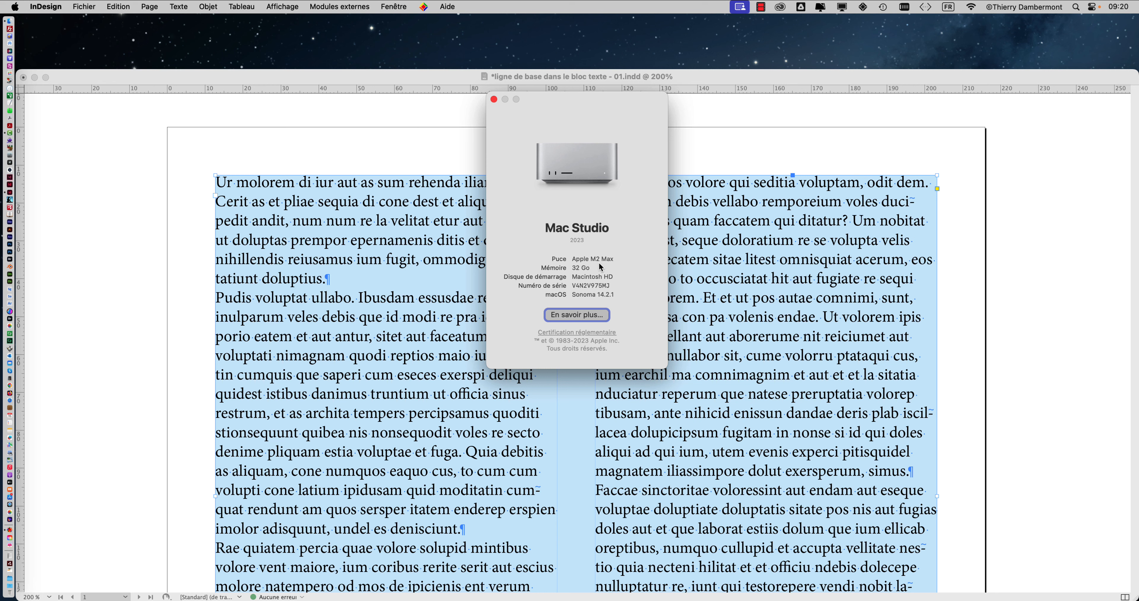
click(494, 99)
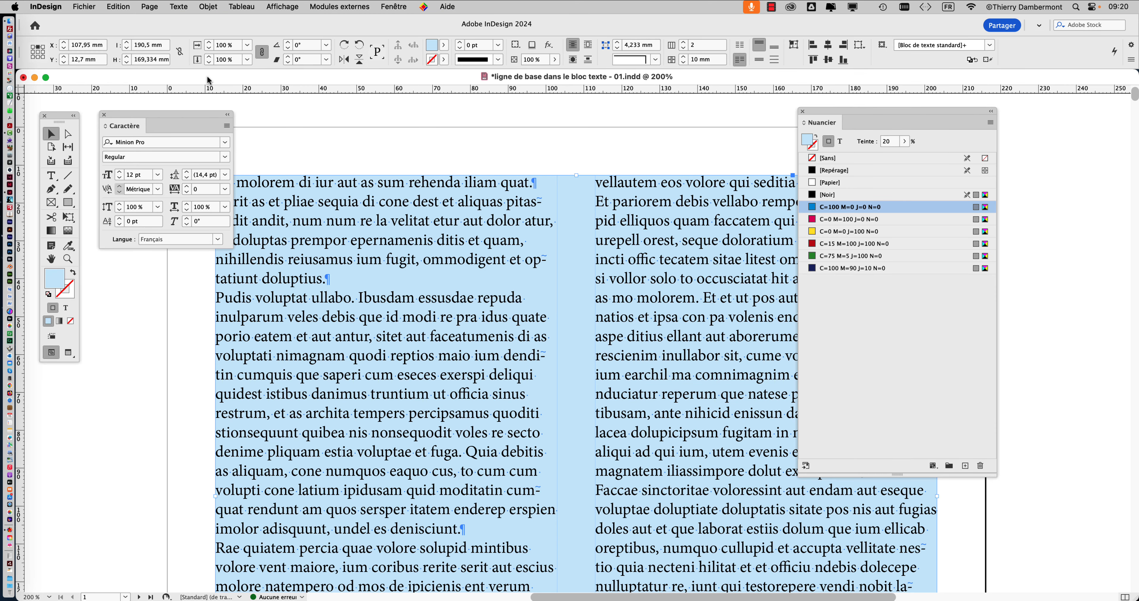
- Hide the rulers while highlighting text across the first column's opening paragraphs with the Type tool
key(t)
drag(435, 240, 482, 297)
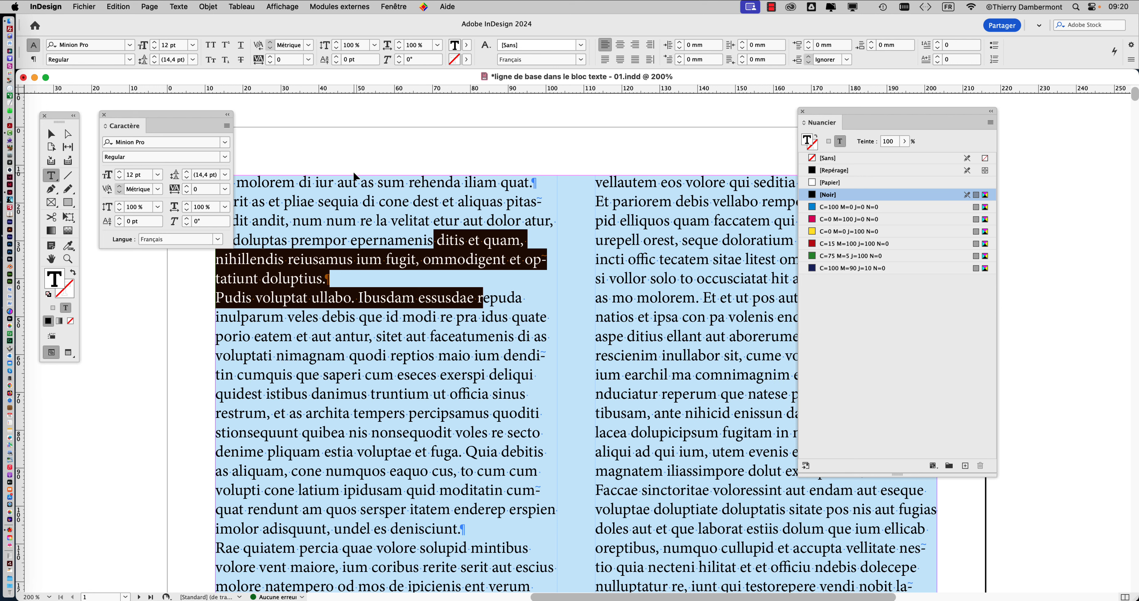
key(super+r)
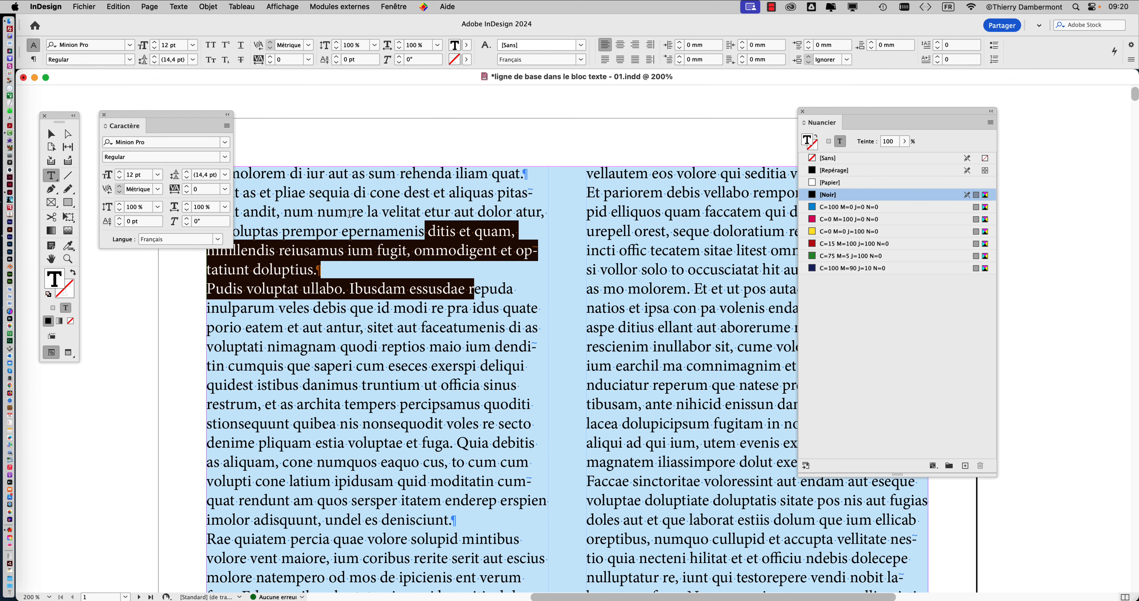
drag(348, 211, 459, 308)
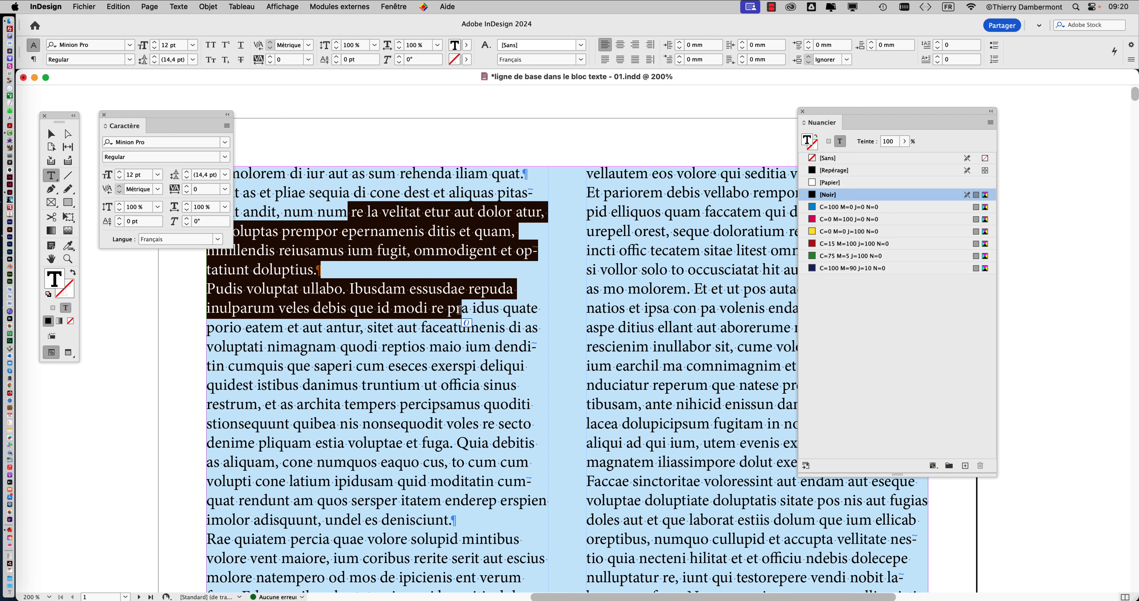
click(445, 296)
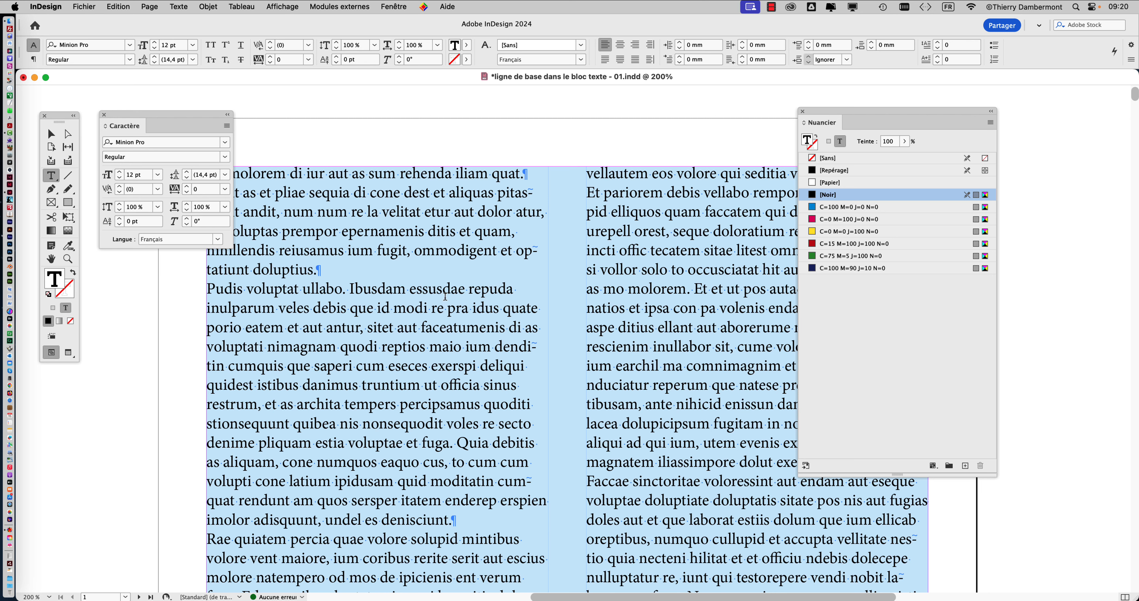
- Leave text editing, deselect the text frame and display the page at 100%
key(Escape)
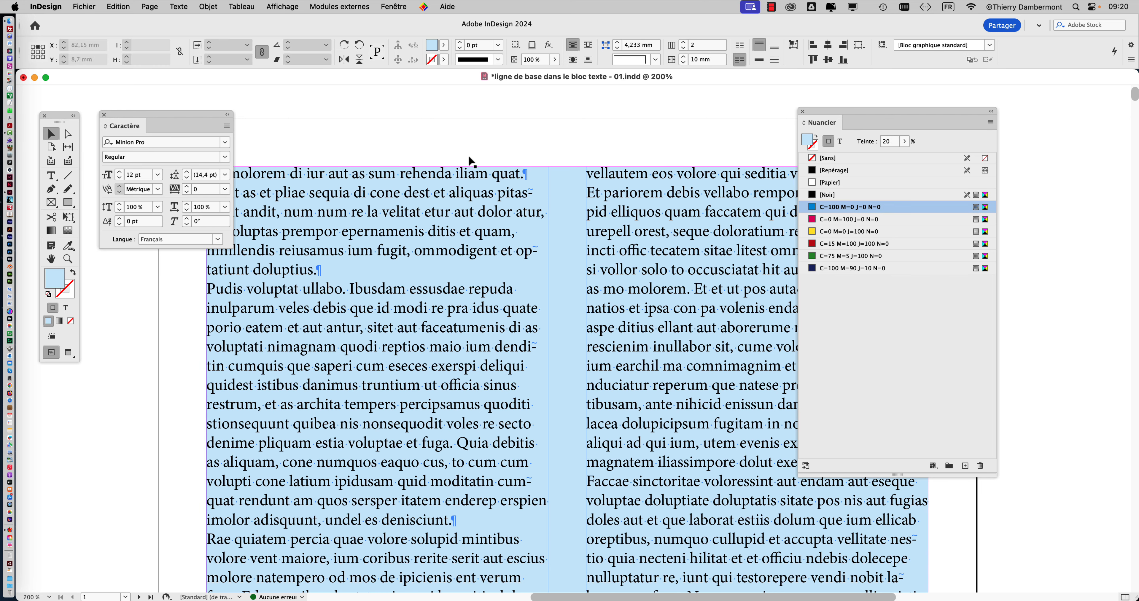
click(470, 161)
key(super+1)
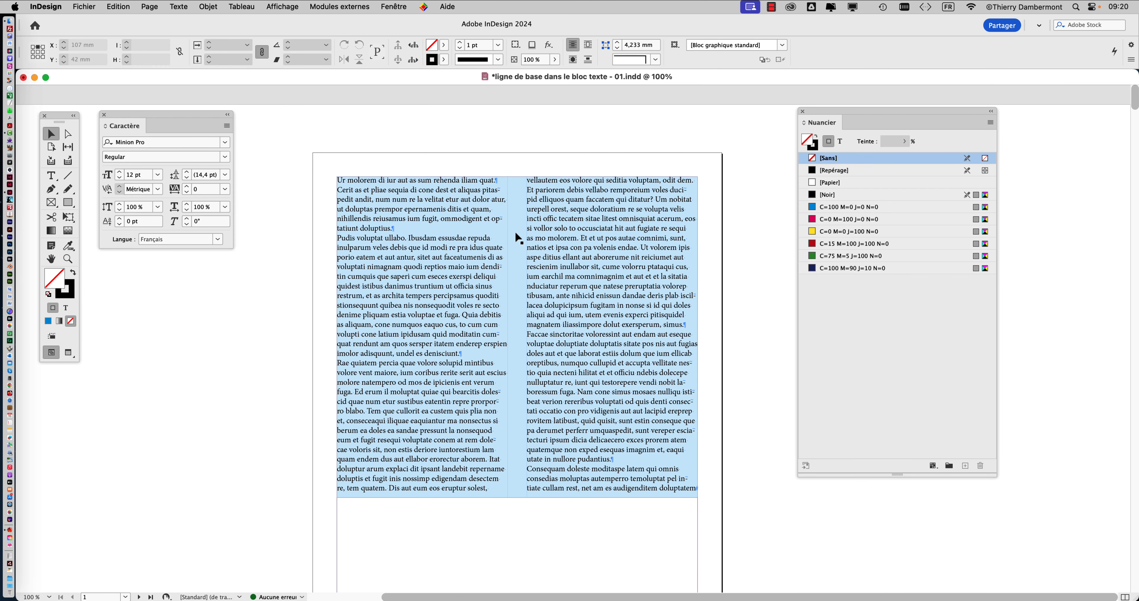
- Save the document under the new name "ligne de base dans le bloc texte - 02.indd" in the InDesign folder
click(84, 6)
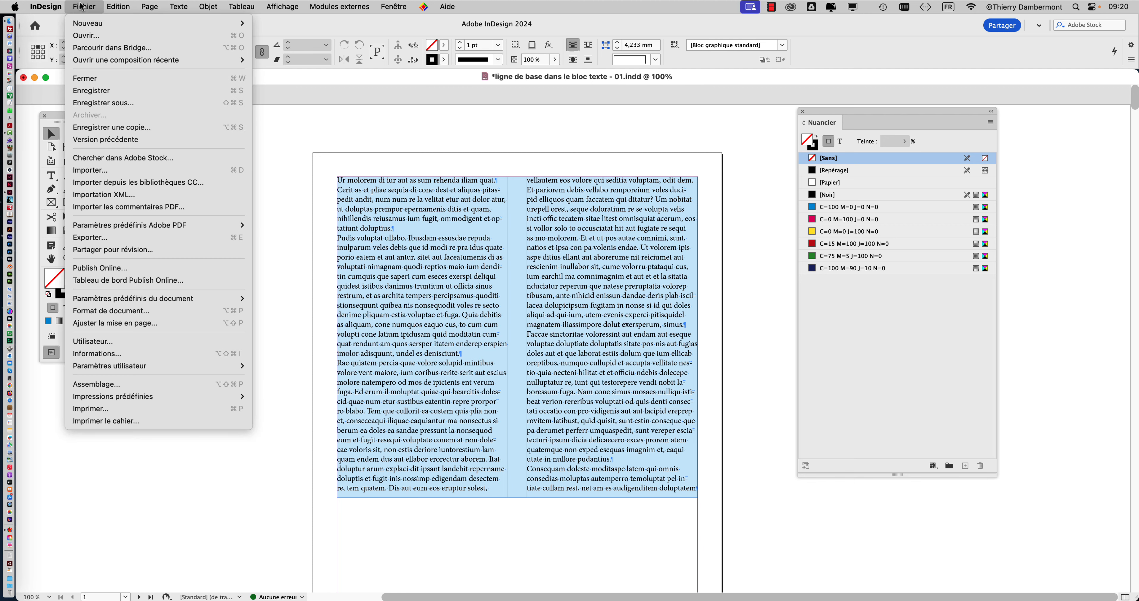
click(138, 104)
click(699, 85)
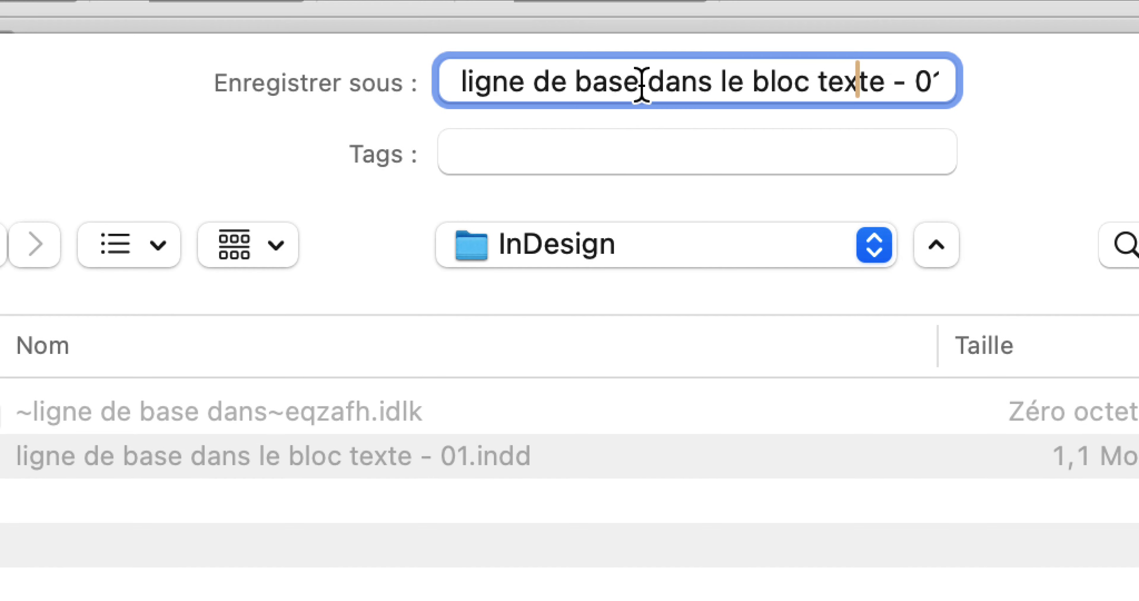
click(644, 85)
click(658, 85)
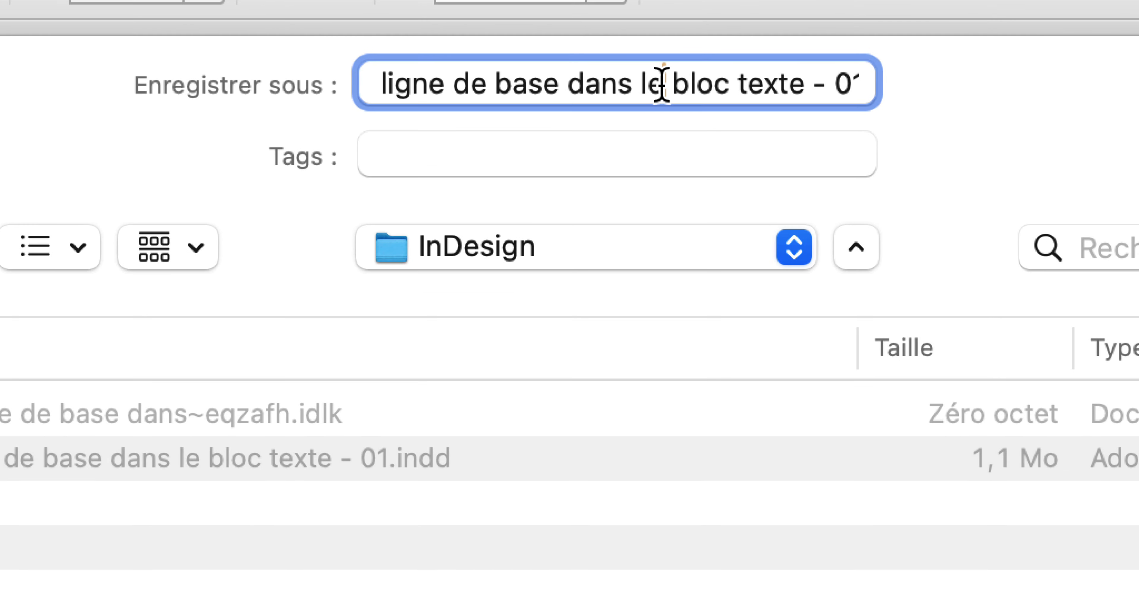
click(688, 84)
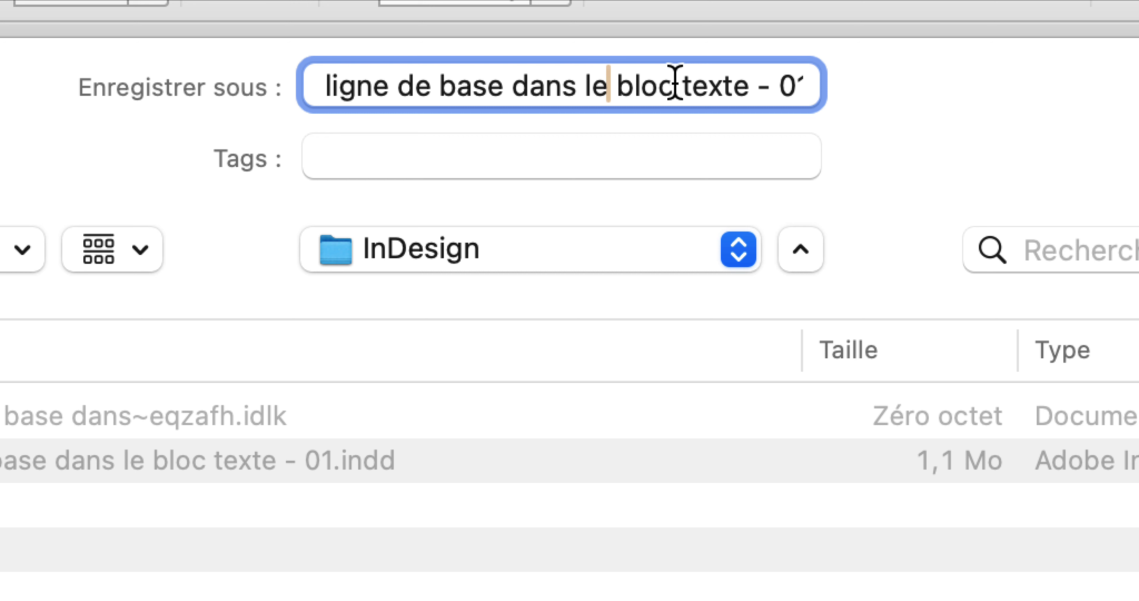
key(Right)
key(super+Right)
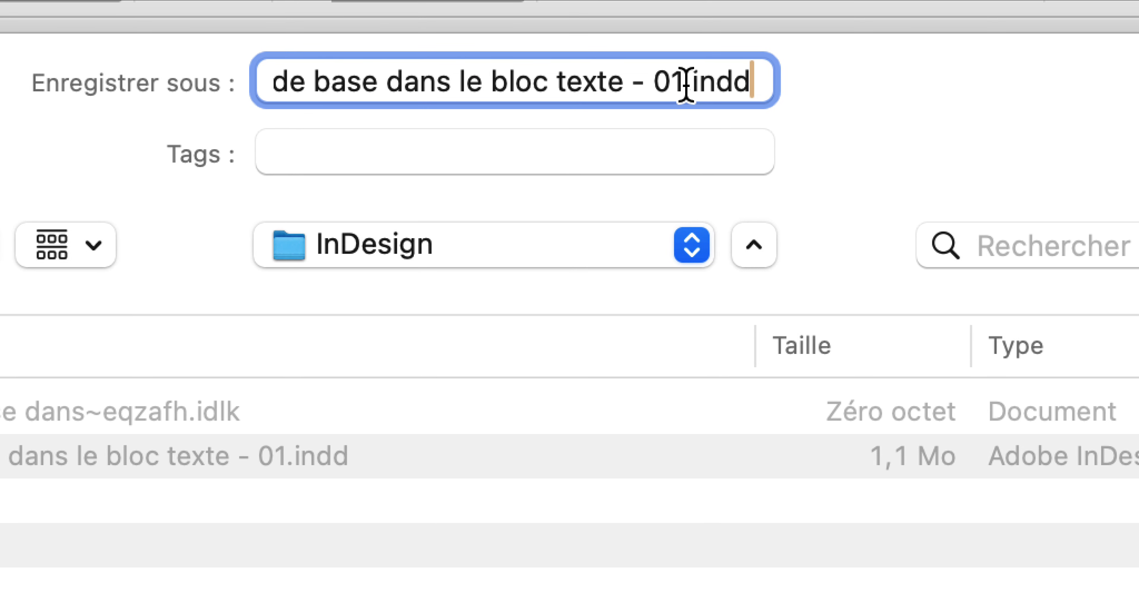
drag(712, 83, 697, 84)
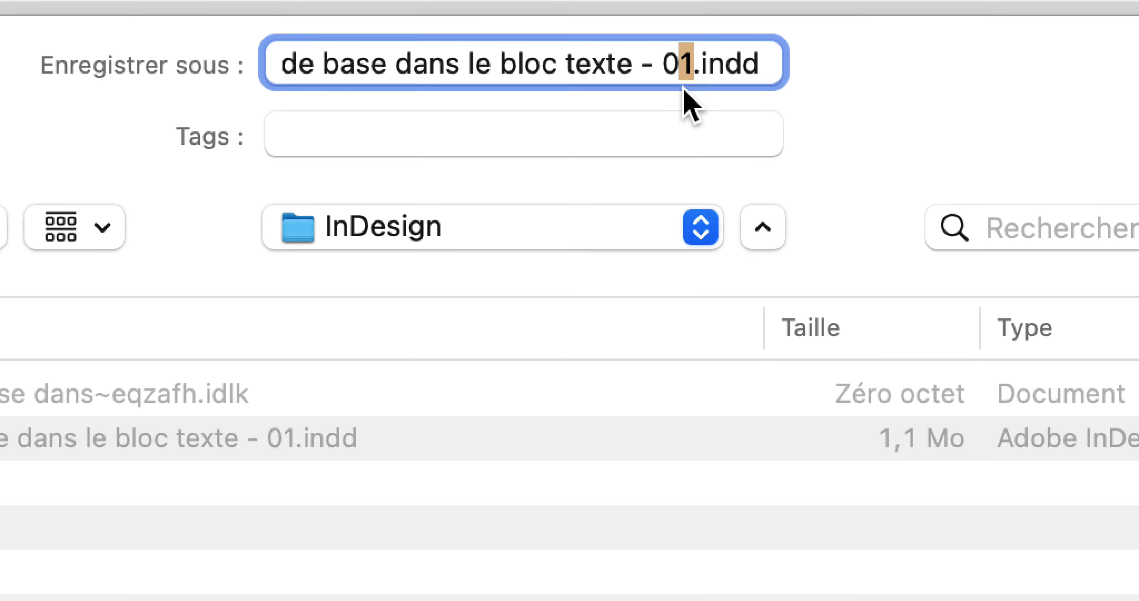
text(2)
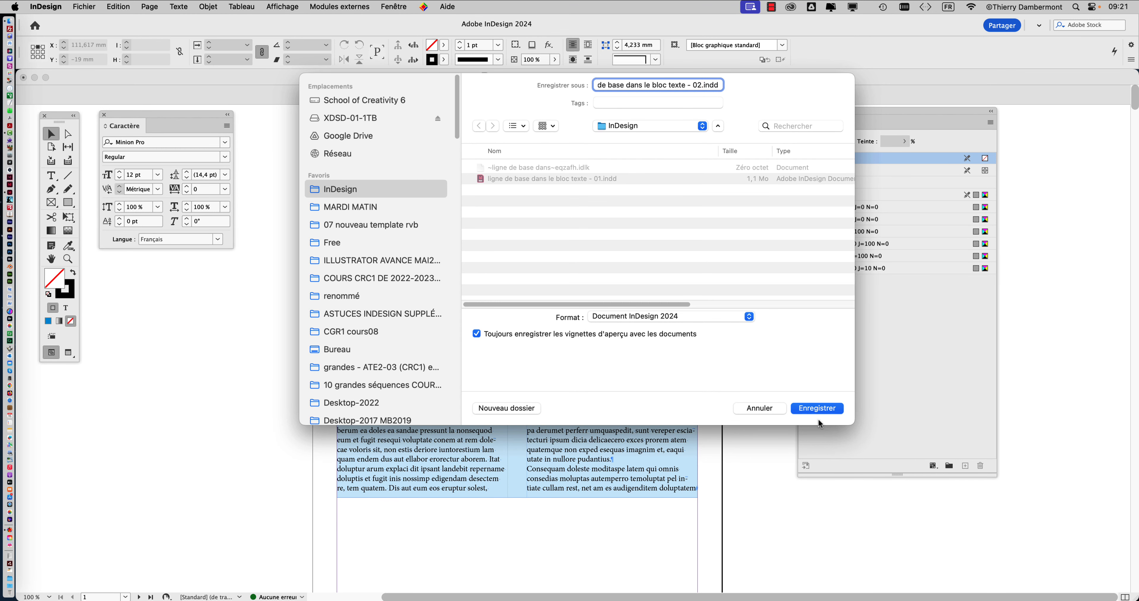
click(817, 408)
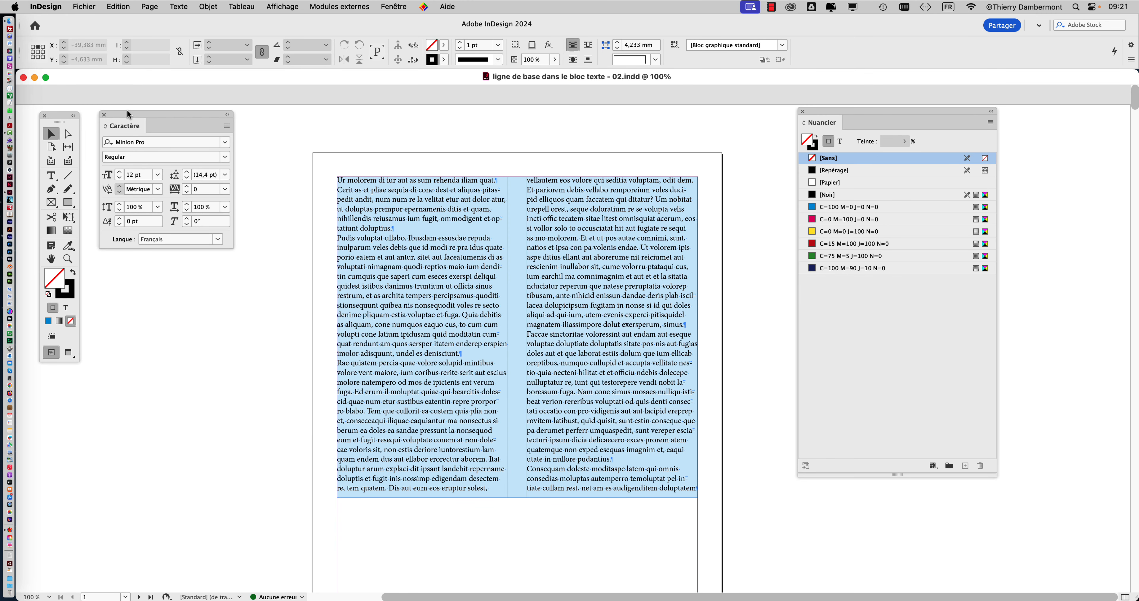
- Select the two-column text frame, bring the toolbox beside it and set its fill to none
drag(133, 110, 129, 99)
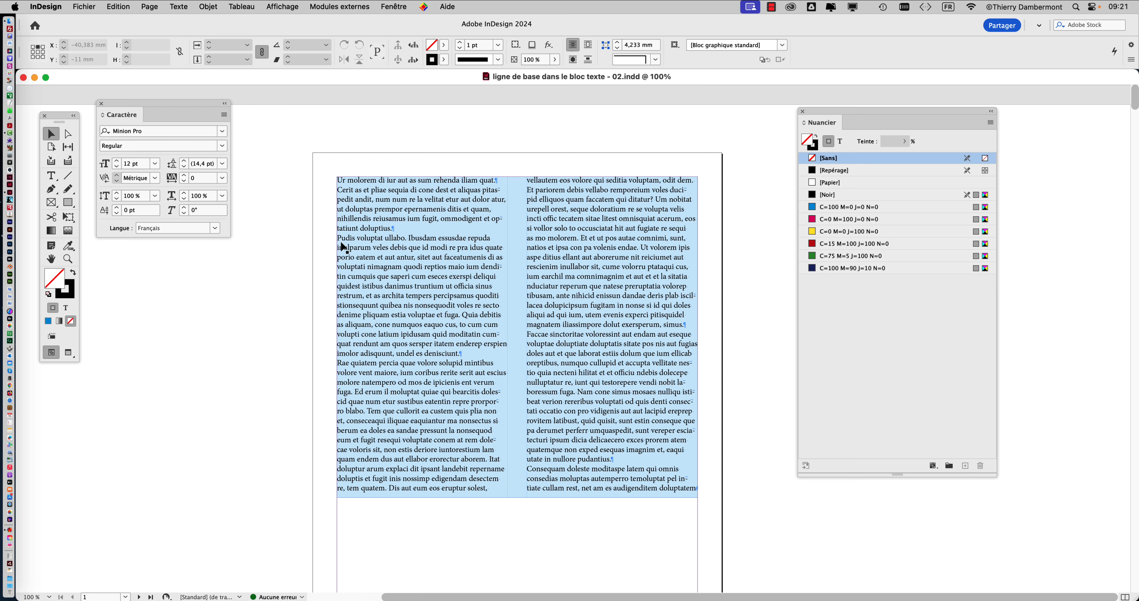
click(403, 212)
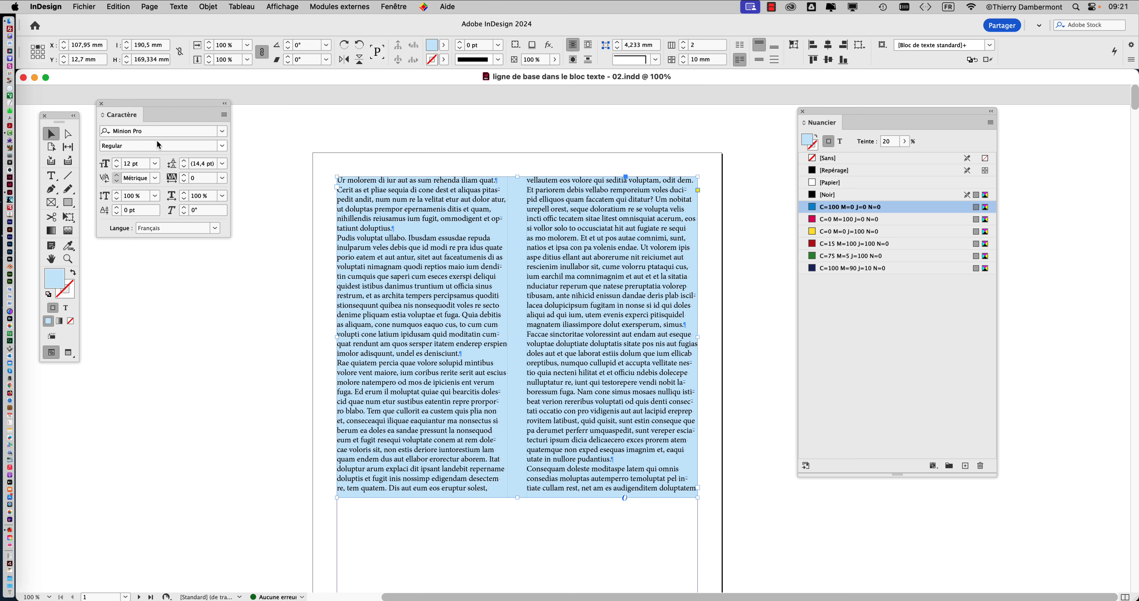
drag(59, 119, 295, 126)
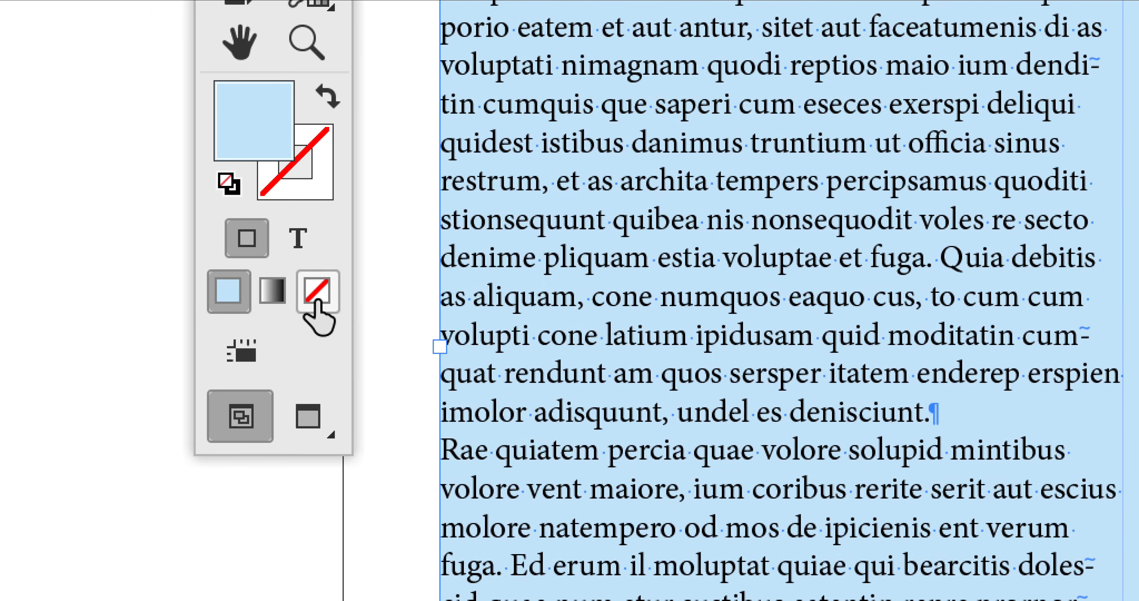
click(316, 302)
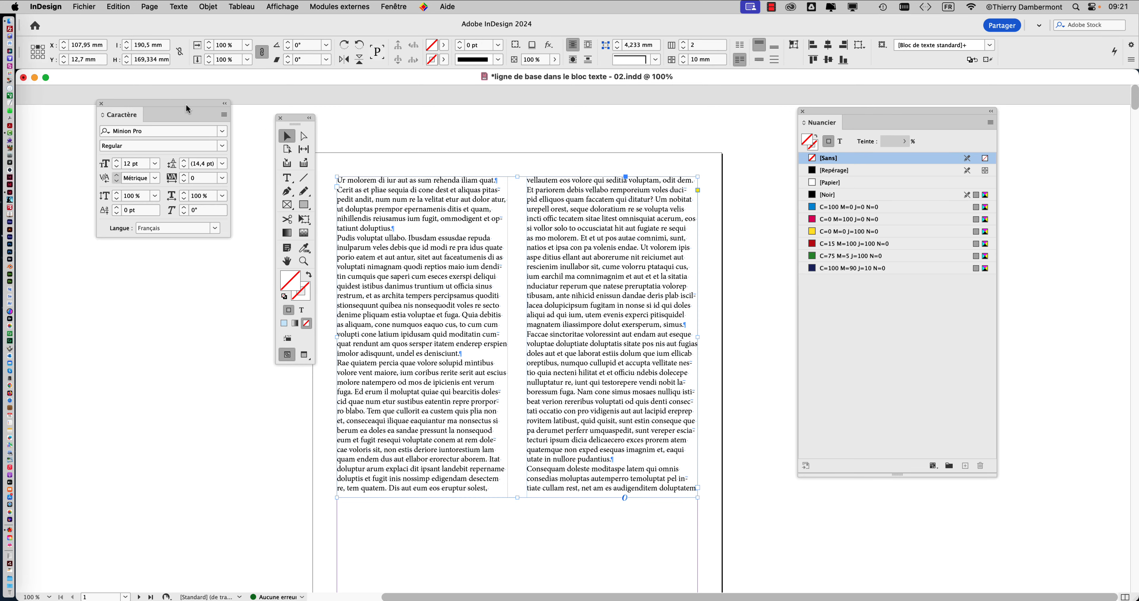
- Rearrange the floating Character panel and toolbox clear of the page and deselect the text frame
drag(186, 108, 146, 93)
drag(290, 119, 223, 126)
click(329, 130)
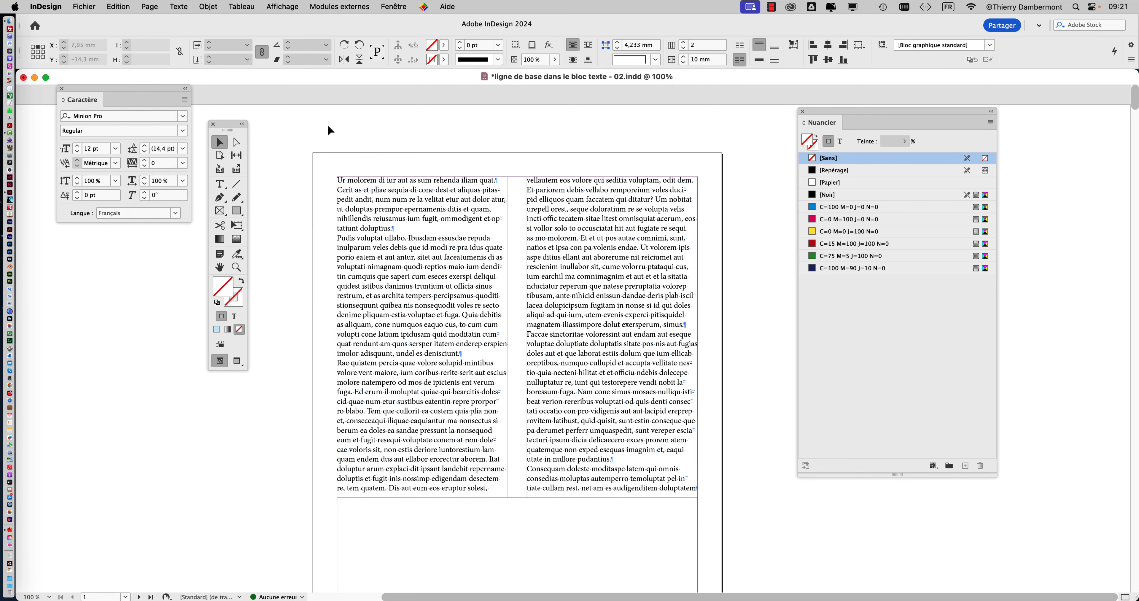
- Select the two-column text frame, examine the end of its second column and display the page at 125%
click(374, 224)
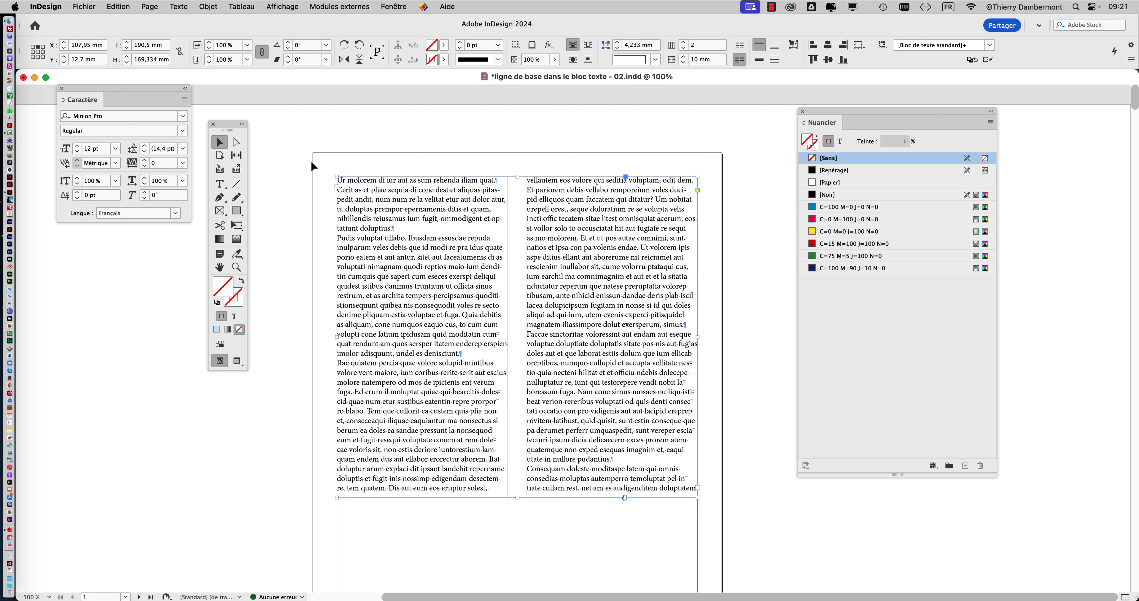
drag(227, 124, 223, 99)
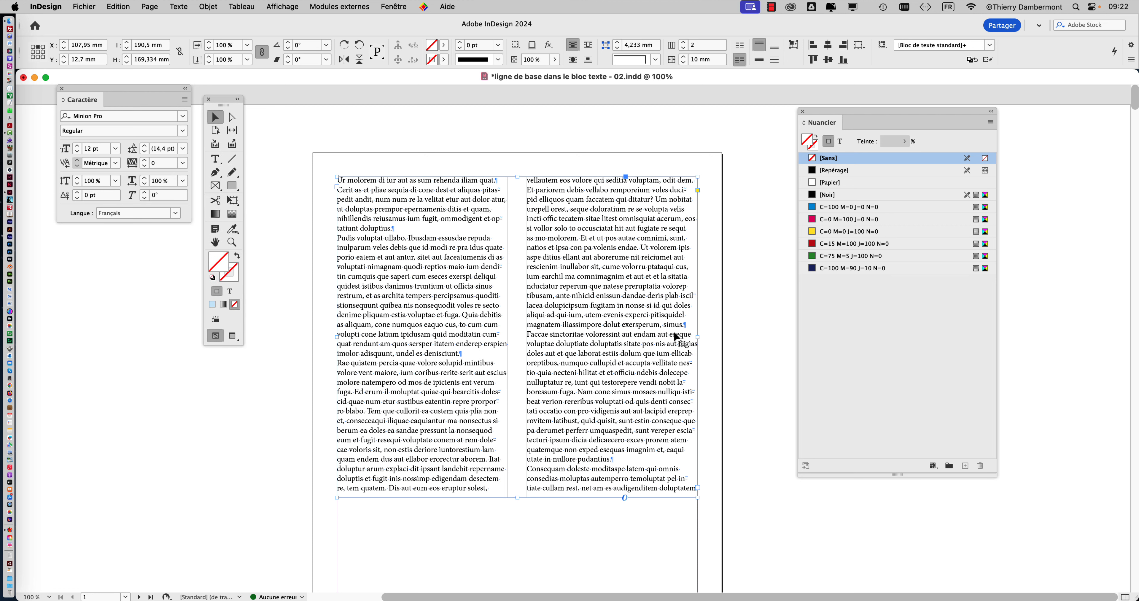
scroll(705, 491, up, 4)
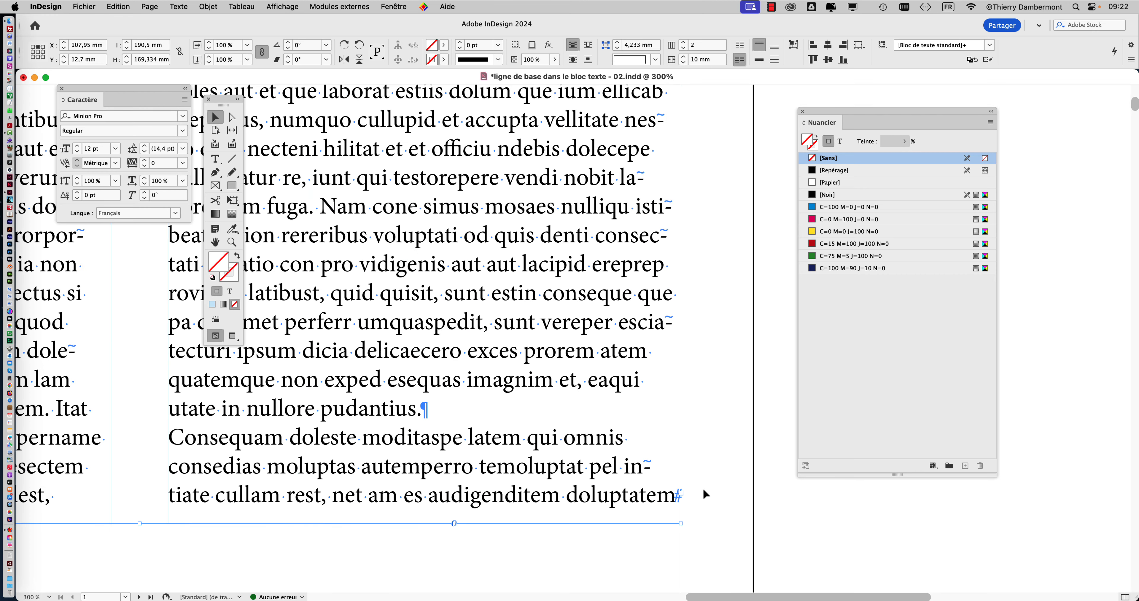
drag(641, 454, 616, 270)
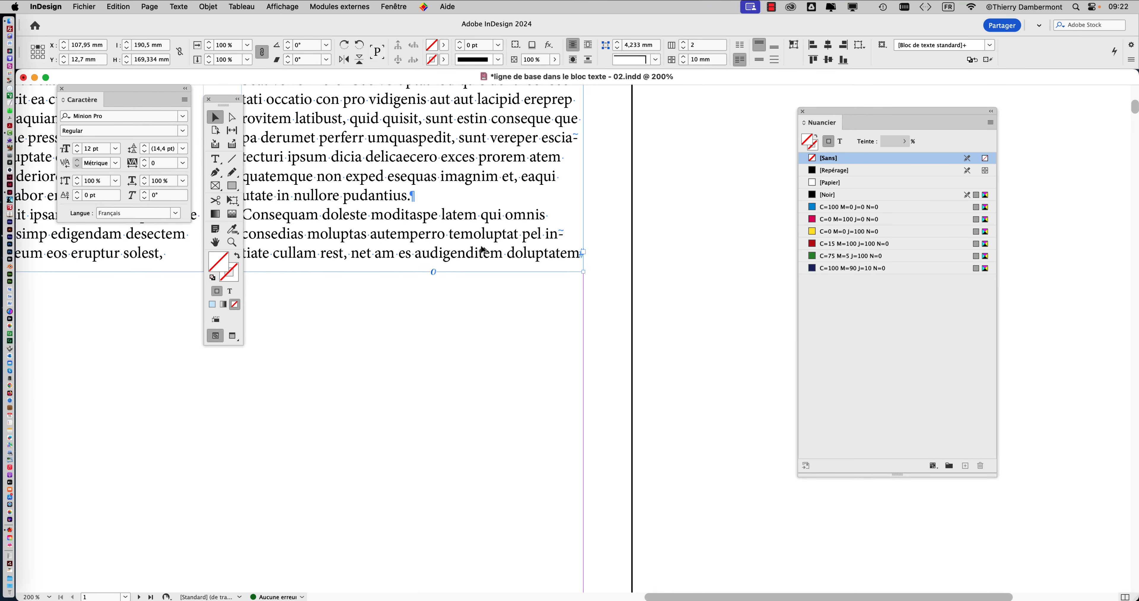
scroll(483, 250, down, 3)
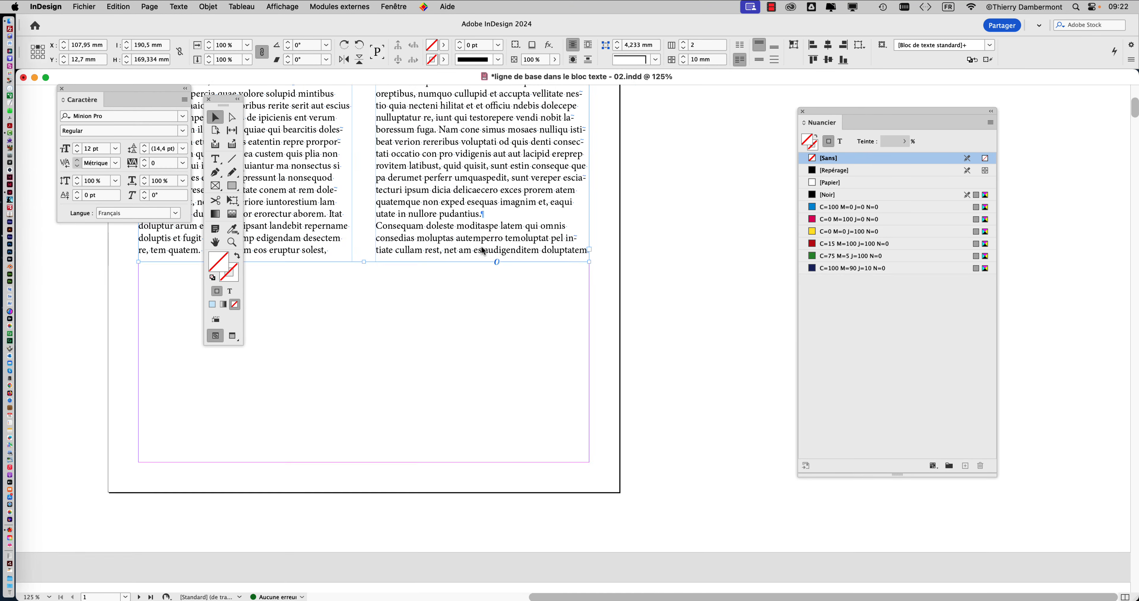
drag(470, 224, 455, 375)
drag(467, 286, 455, 344)
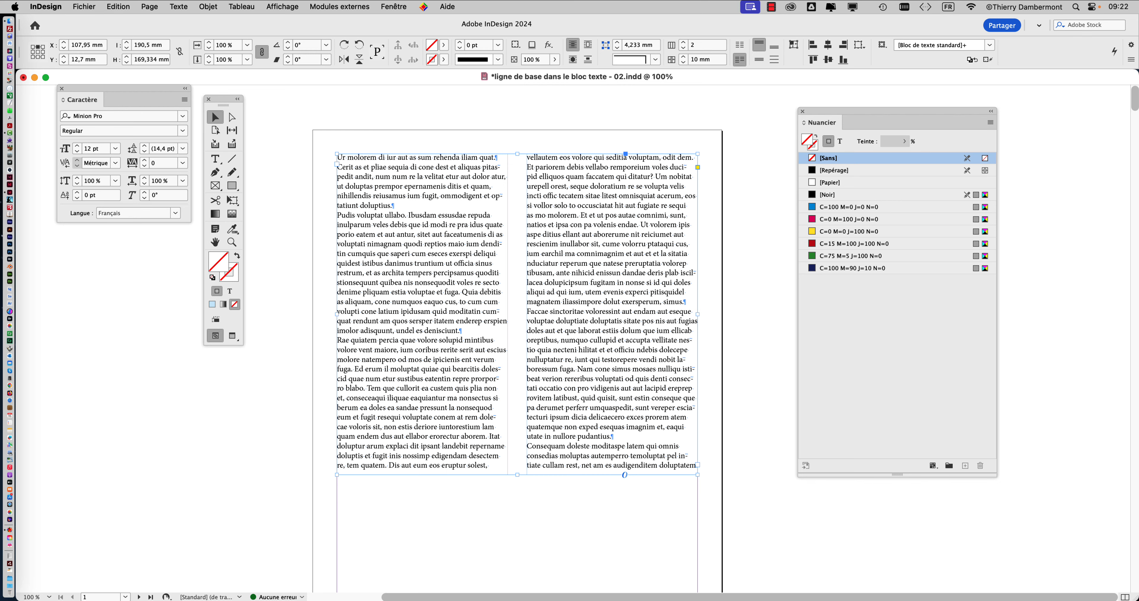
scroll(556, 370, up, 1)
drag(464, 297, 444, 294)
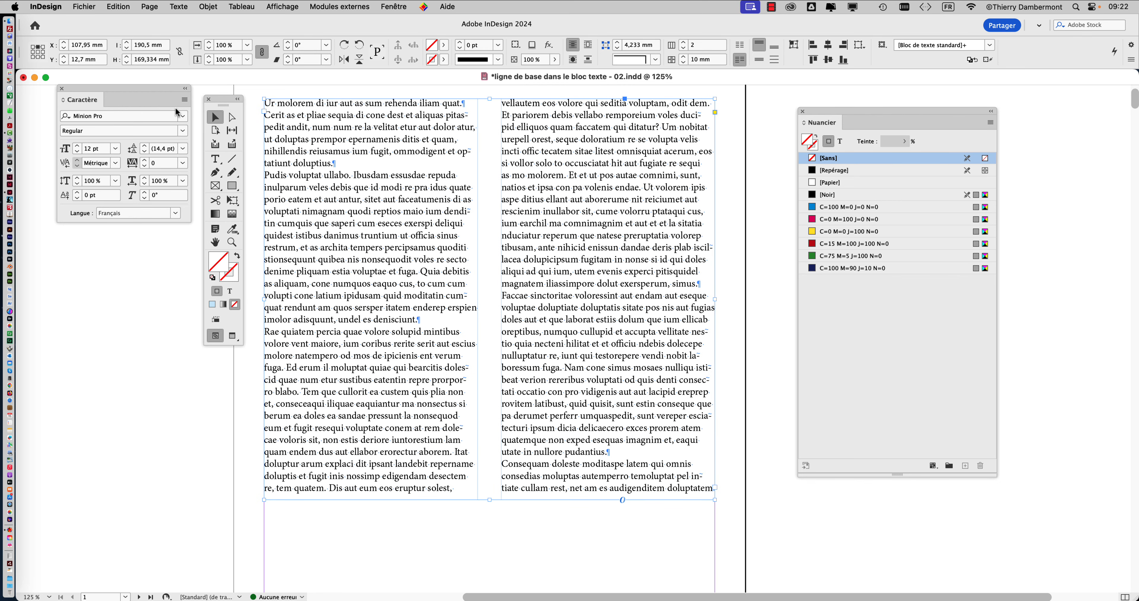
- Move the floating Character panel and the toolbox to opposite sides of the page, clear of the text frame
drag(175, 91, 227, 79)
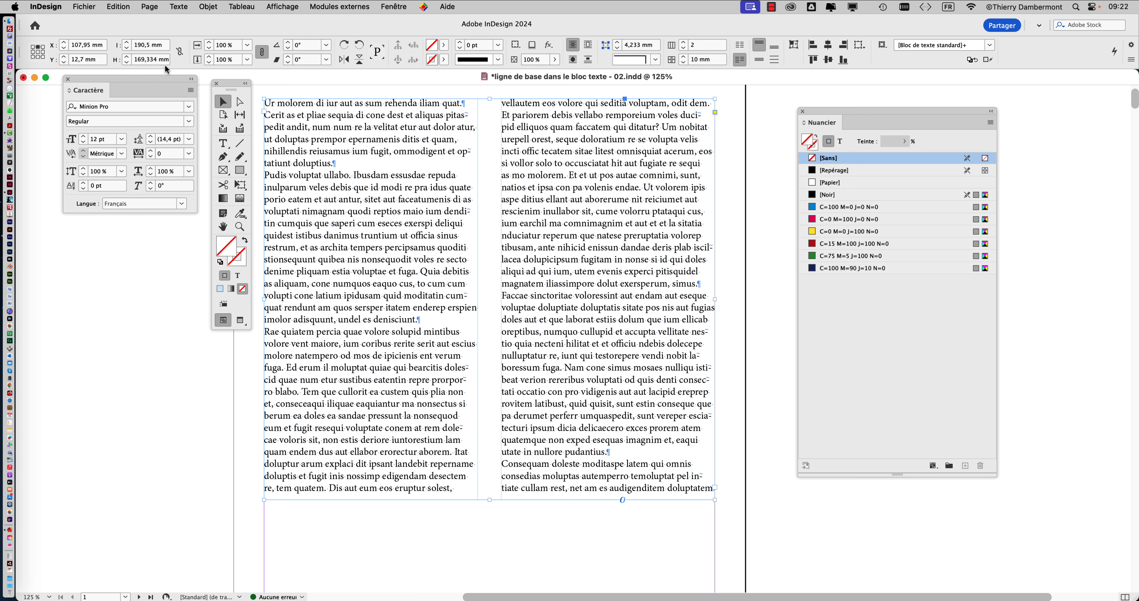
drag(165, 81, 876, 89)
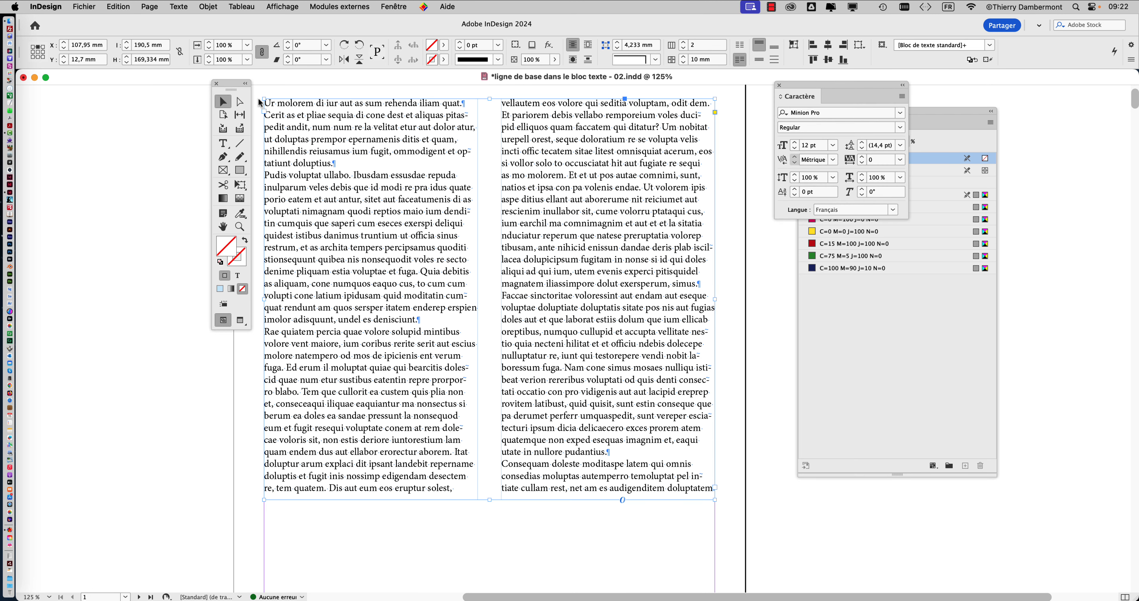
drag(229, 86, 67, 98)
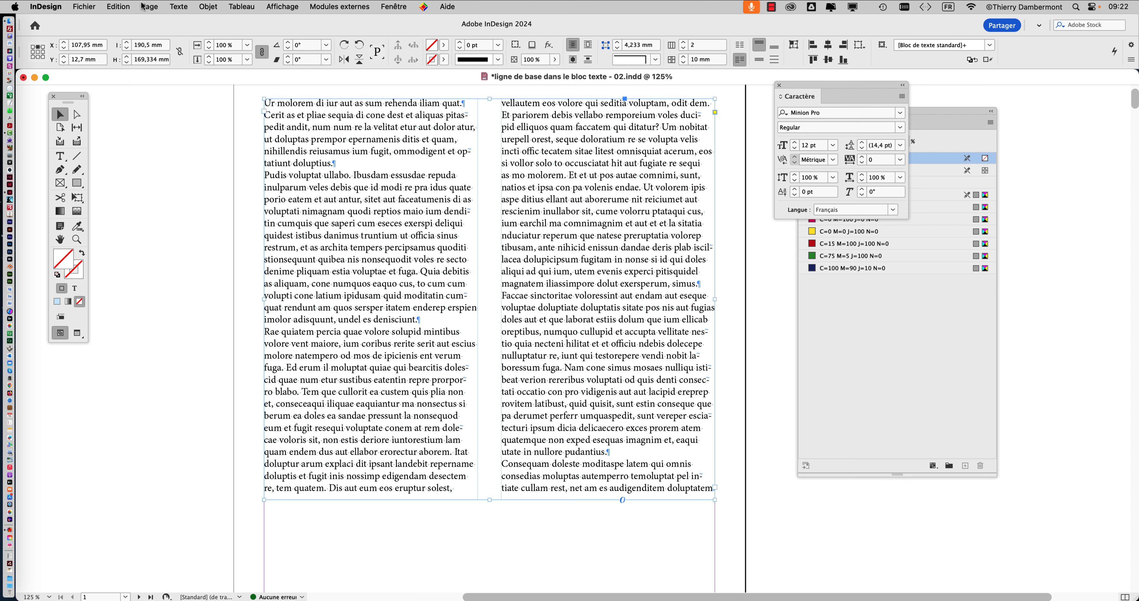
- Open the Paragraph panel and place it between the toolbox and the text frame
click(177, 6)
click(195, 72)
drag(391, 278, 185, 103)
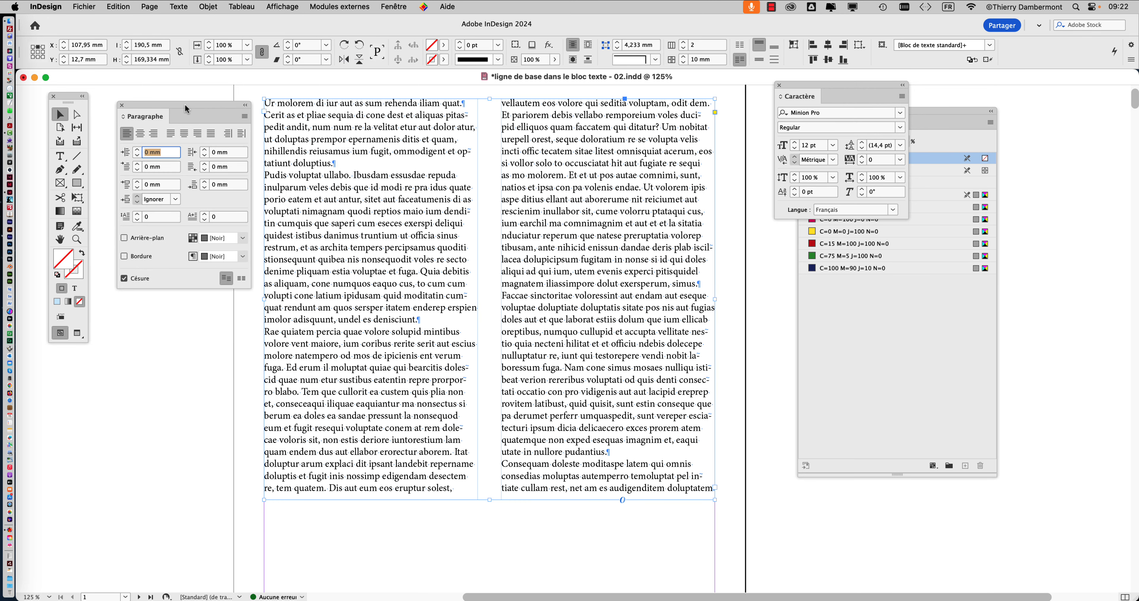
- Increase the space after paragraphs in the selected text frame in 1 mm increments up to 5 mm
click(291, 127)
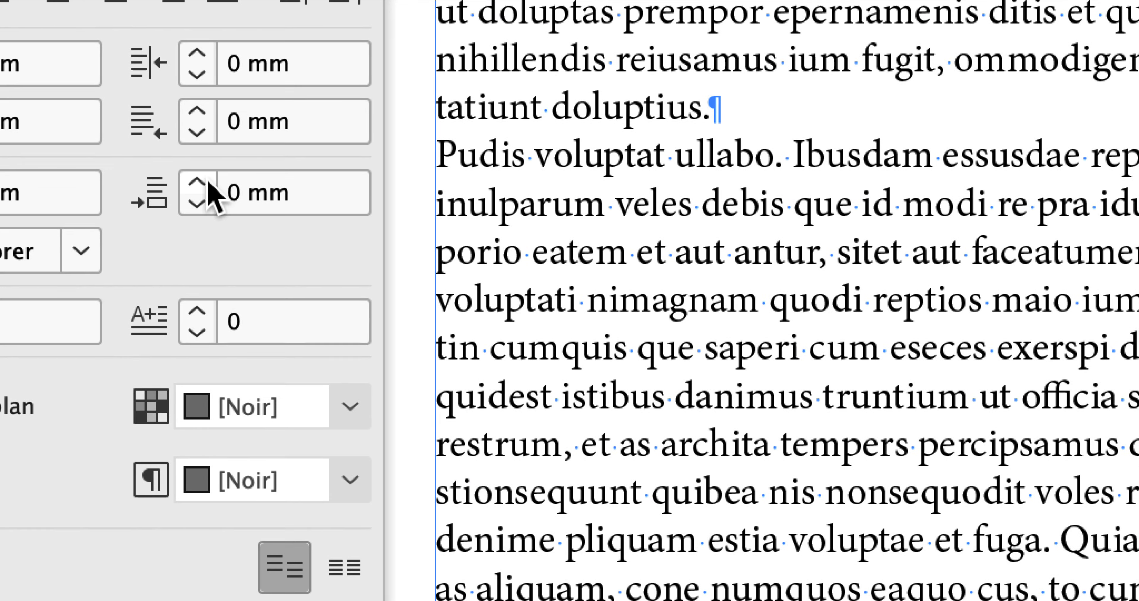
click(202, 177)
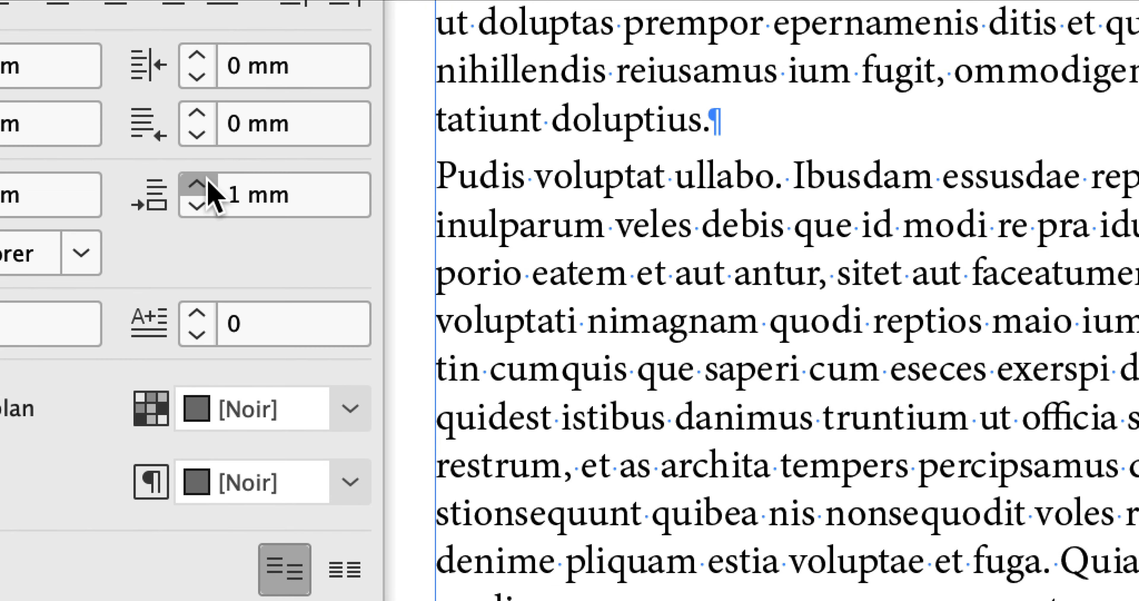
click(202, 177)
click(202, 177)
click(202, 178)
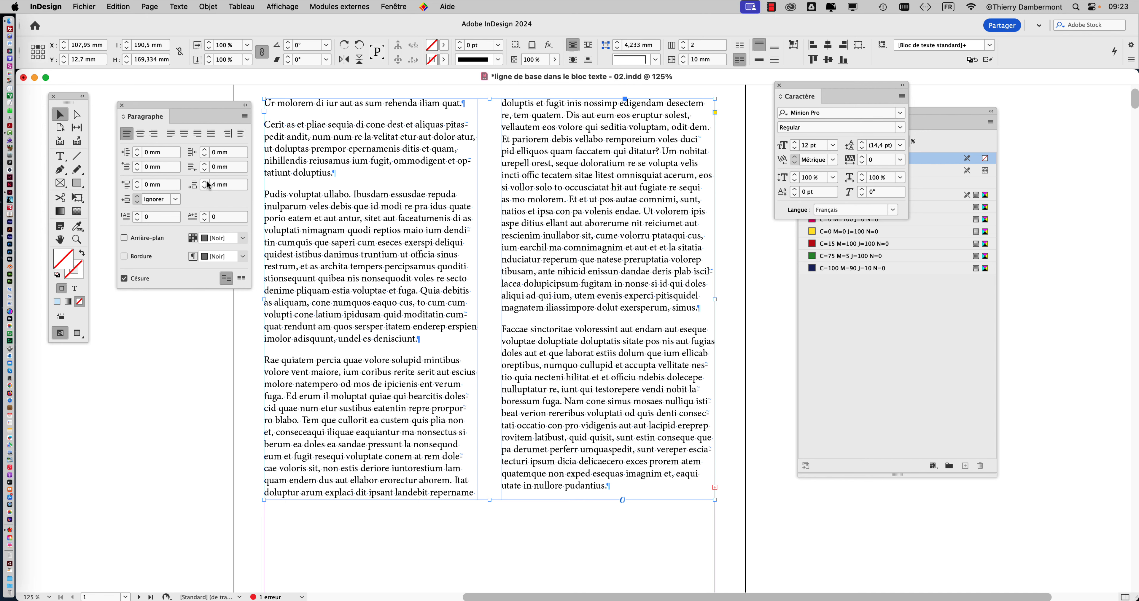
click(206, 182)
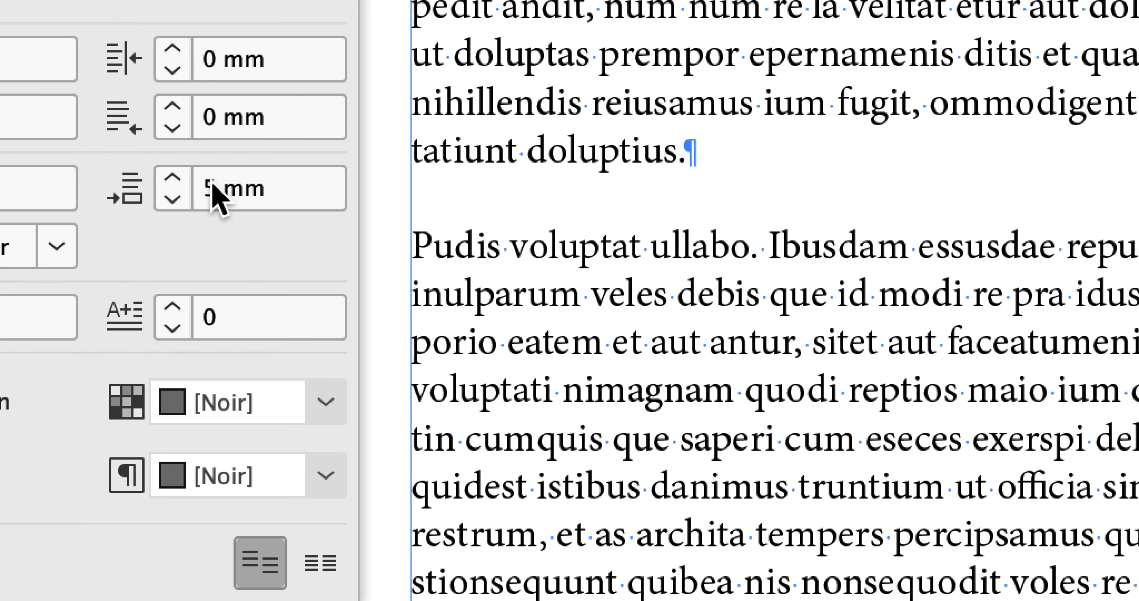
- Set the space after paragraphs in the text frame to 5,4 mm
click(214, 183)
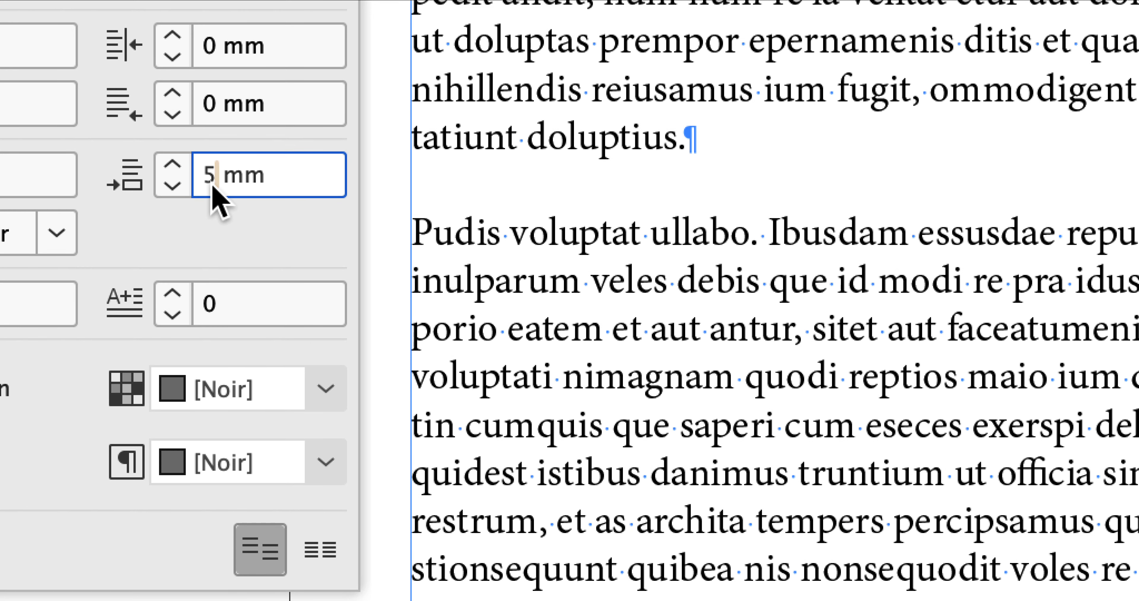
text(,)
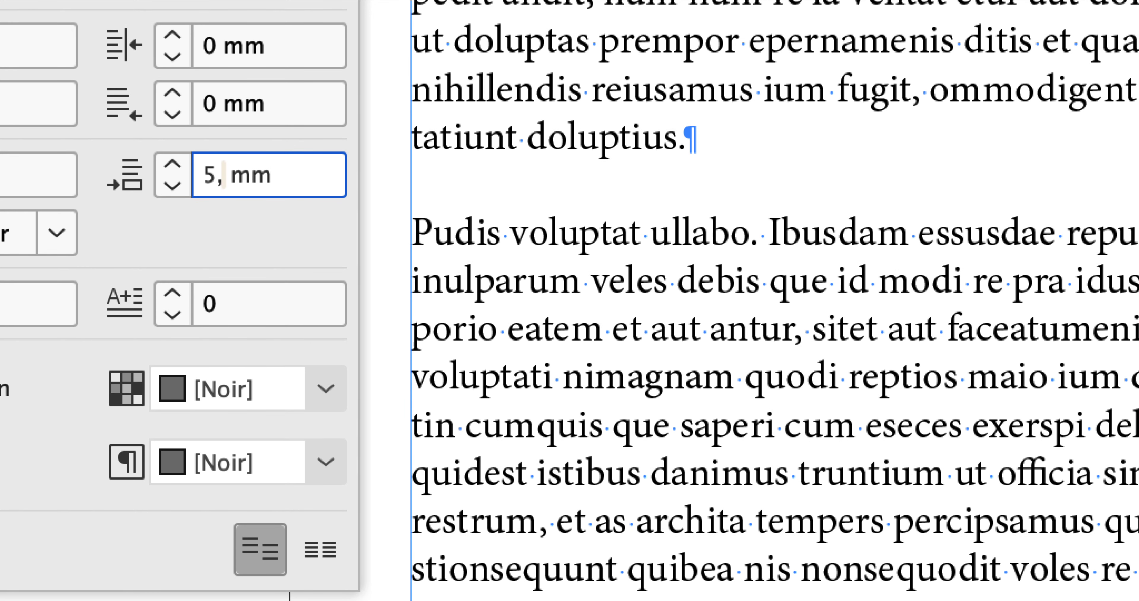
text(4)
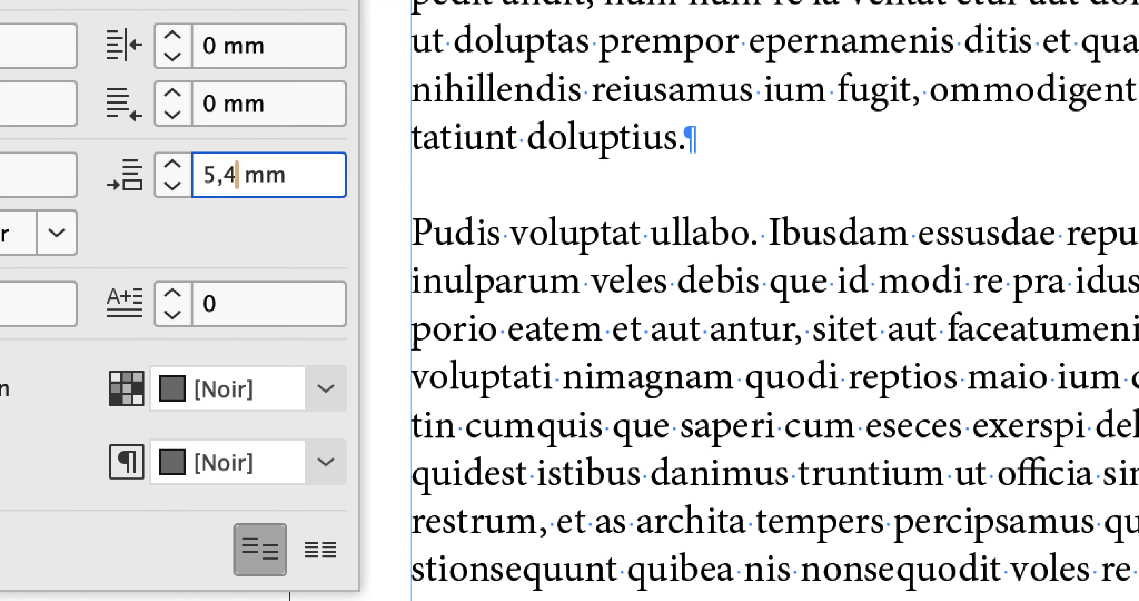
key(Tab)
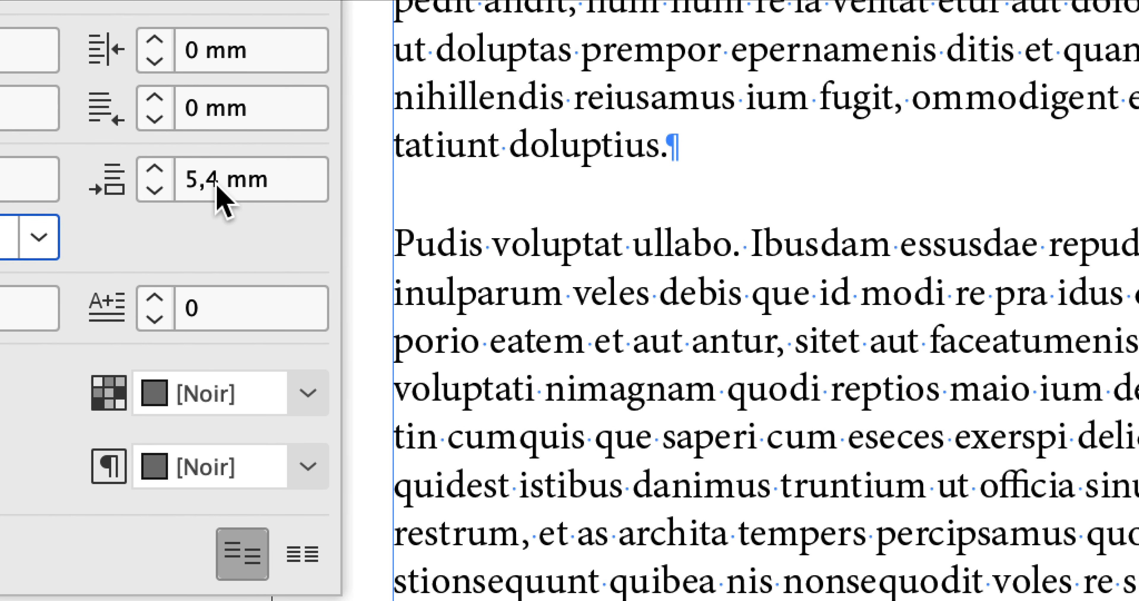
- Open the space after paragraphs value for editing
click(245, 194)
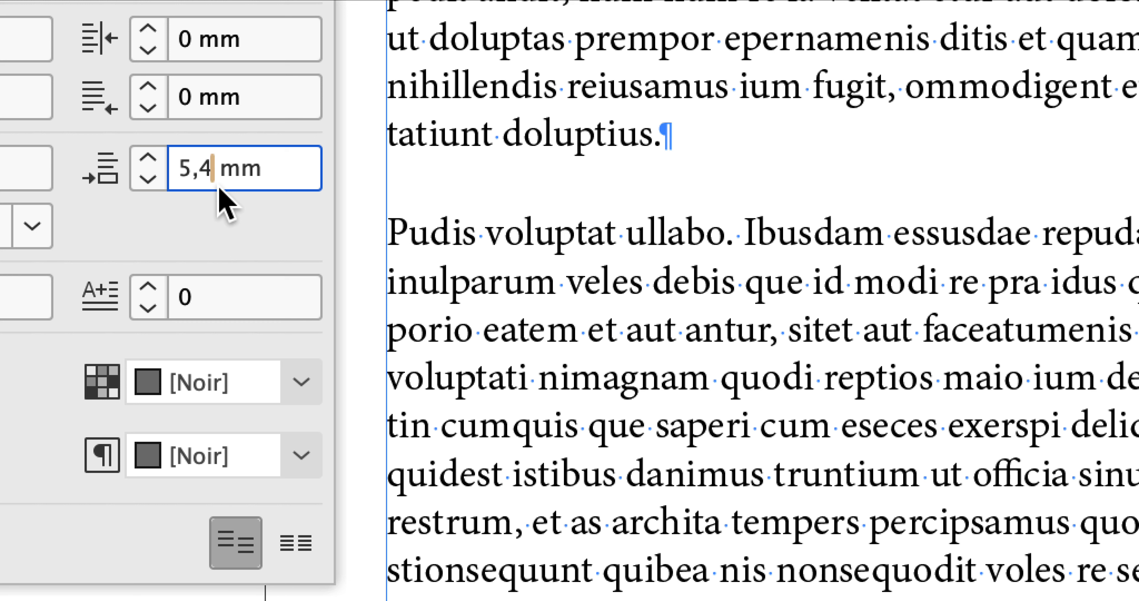